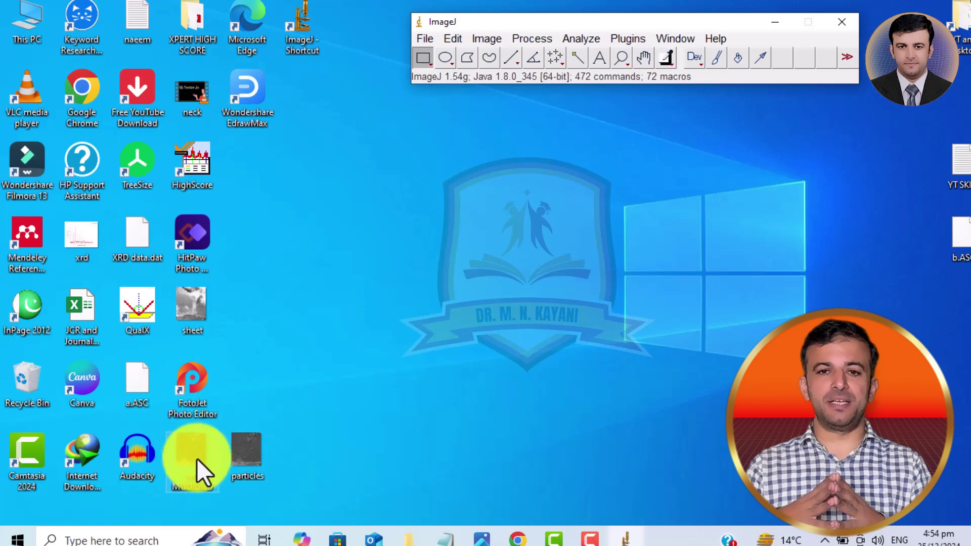
Step: View the desktop images sem MODIDIED.jpg and particles.tif in the Photos viewer to compare their appearance
double_click(189, 453)
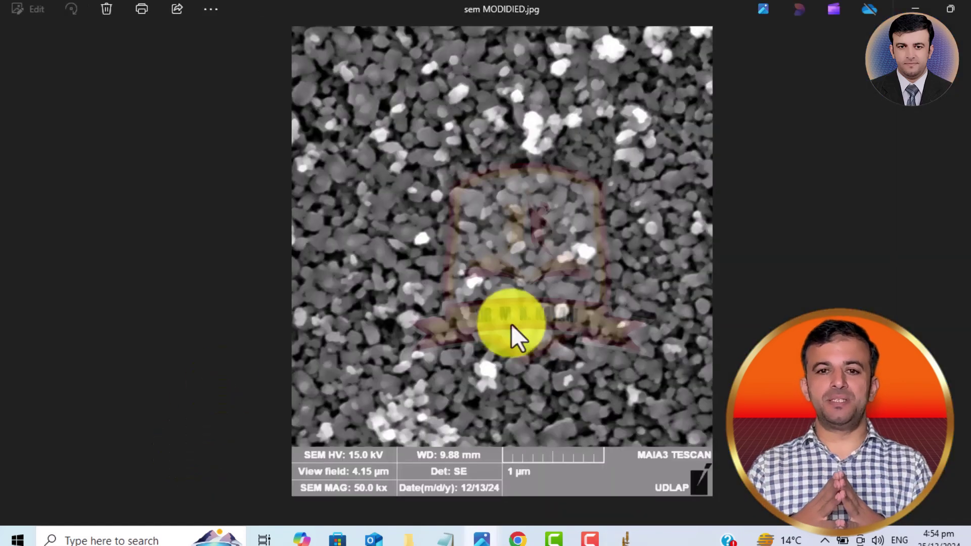
key(Right)
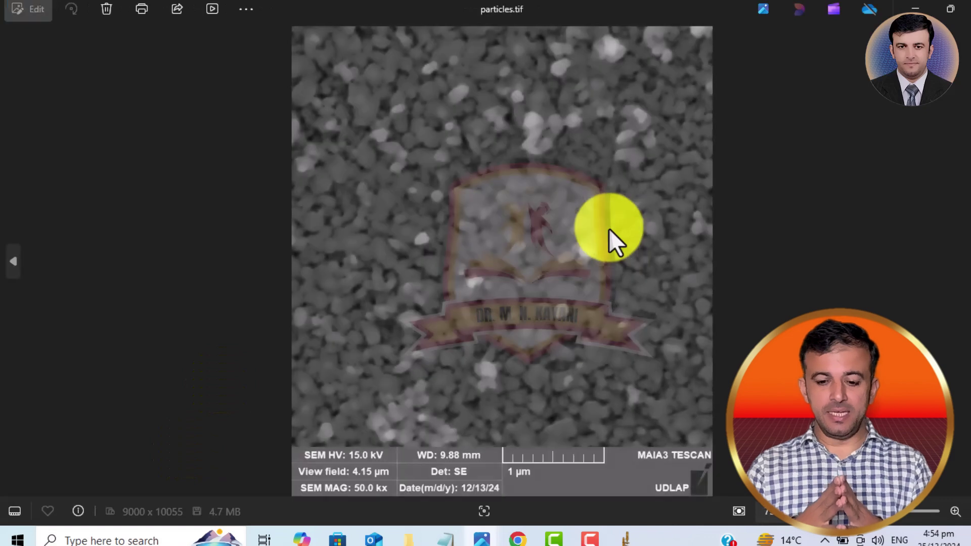
key(Left)
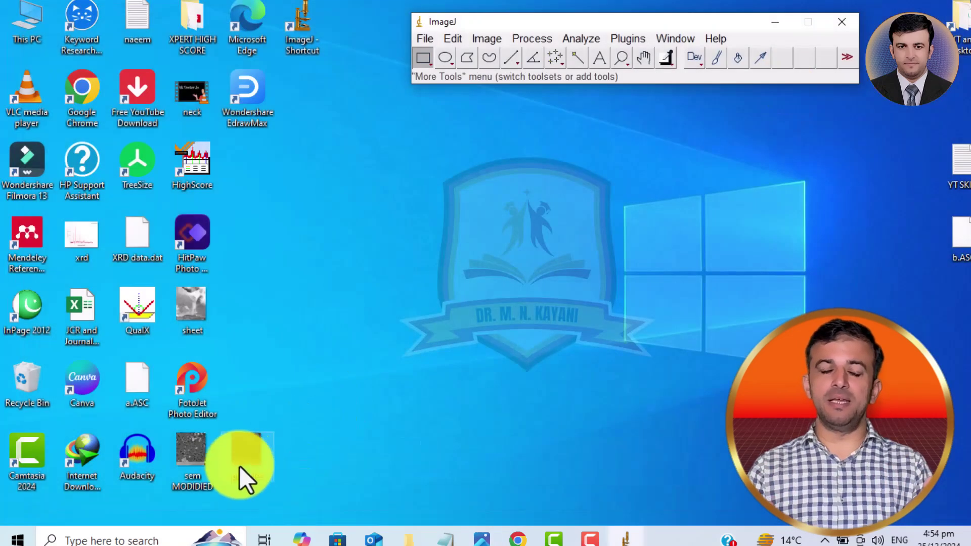
Step: Open the file properties of the desktop images particles and sem MODIDIED and place the two windows side by side
right_click(241, 460)
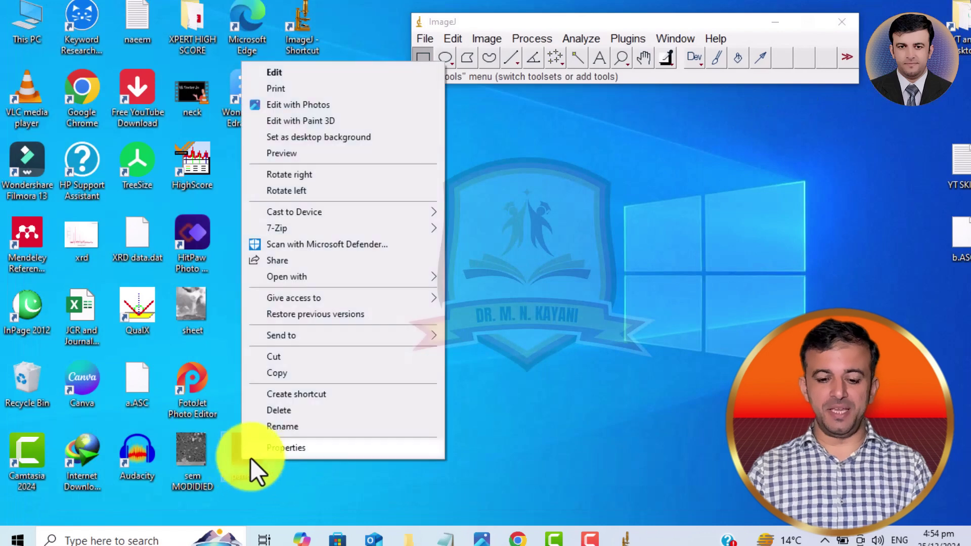
click(271, 450)
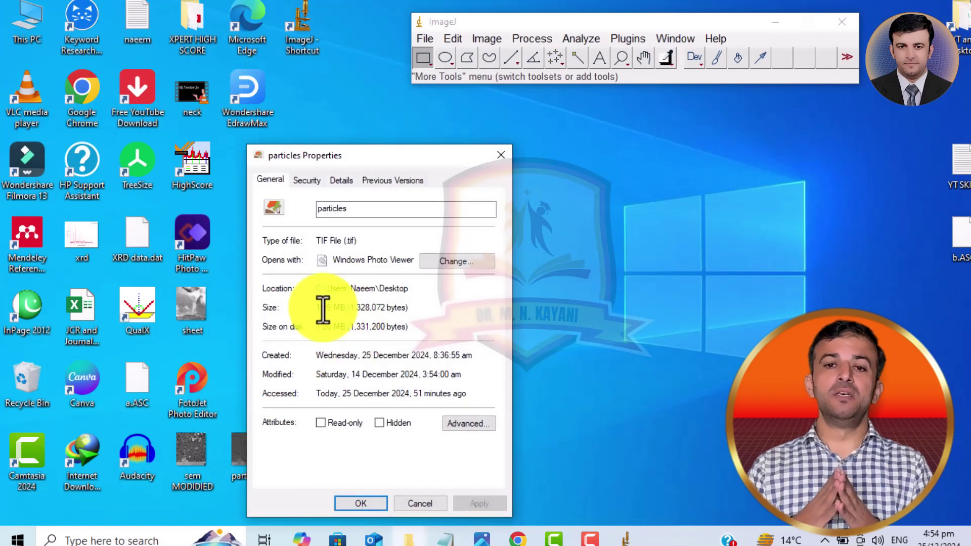
click(348, 178)
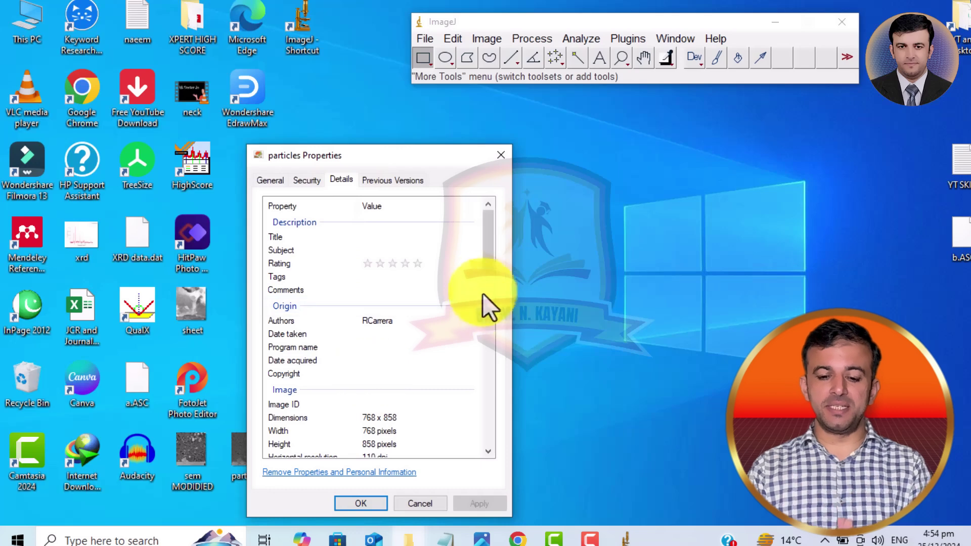
click(177, 464)
right_click(177, 464)
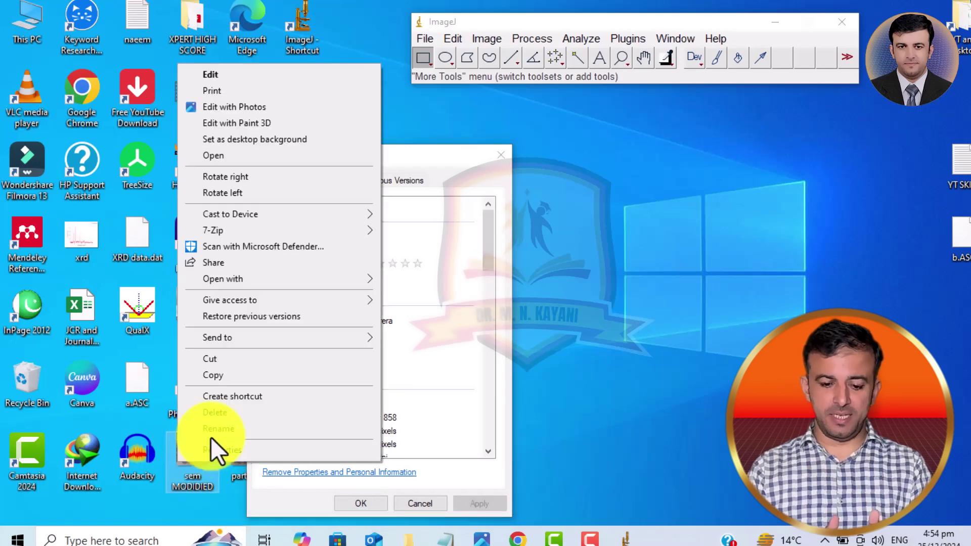
click(227, 450)
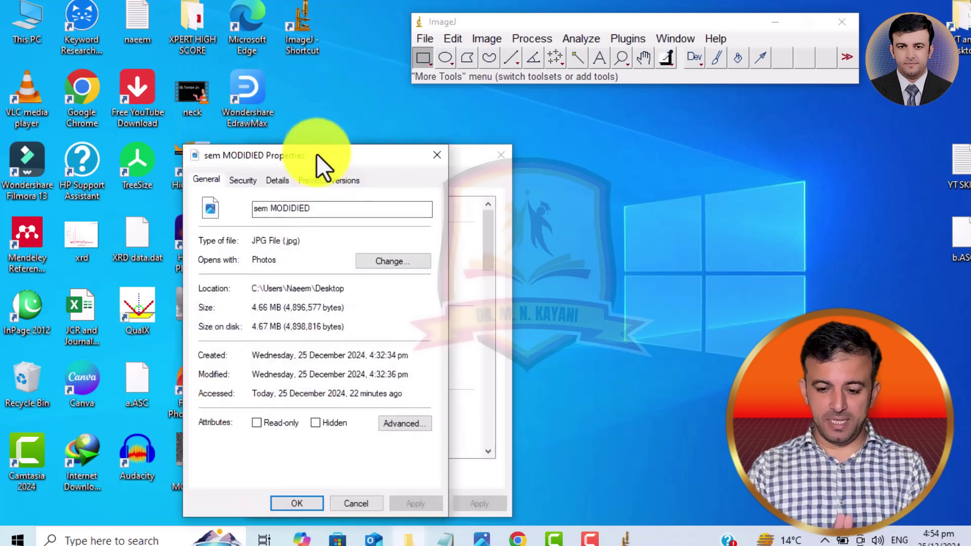
drag(317, 155, 643, 160)
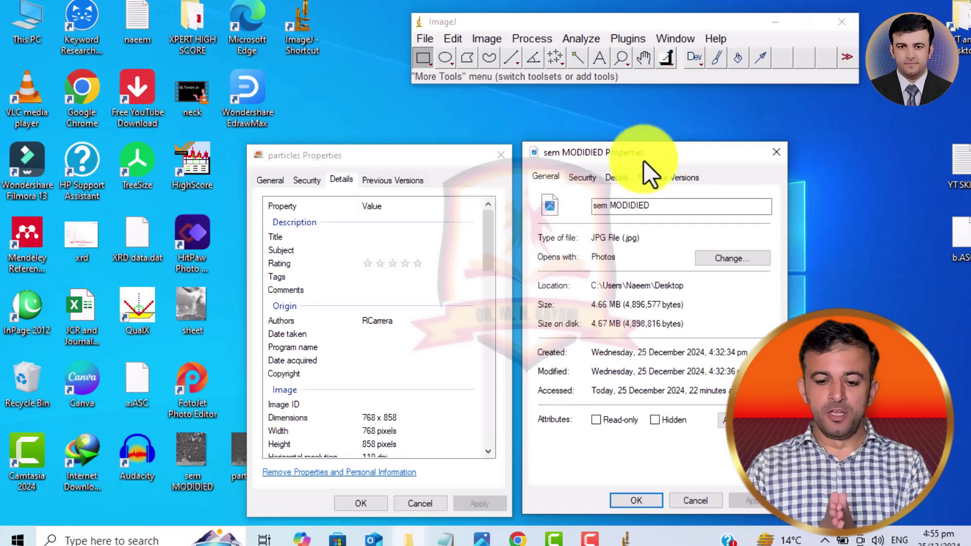
Step: Compare the general file information of particles and sem MODIDIED, including file type and size
click(298, 181)
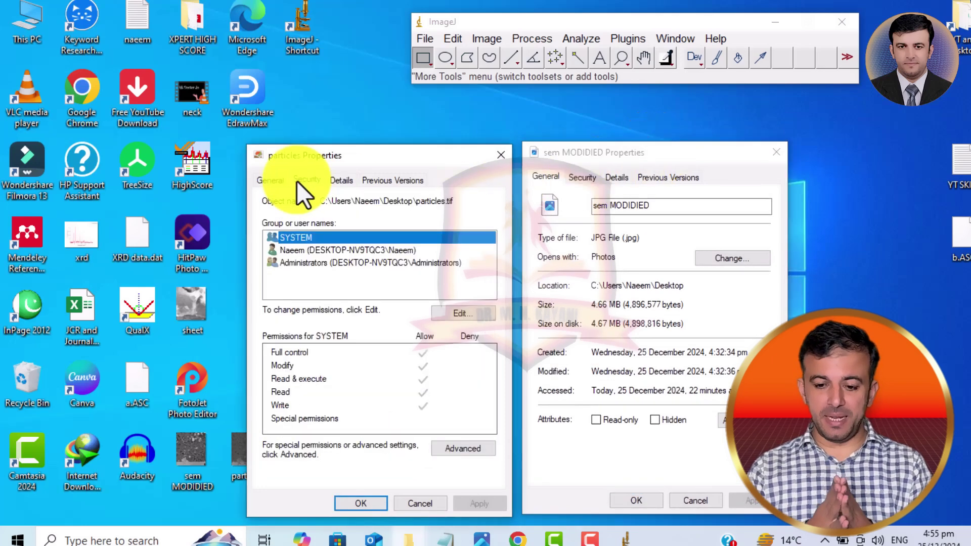
click(274, 178)
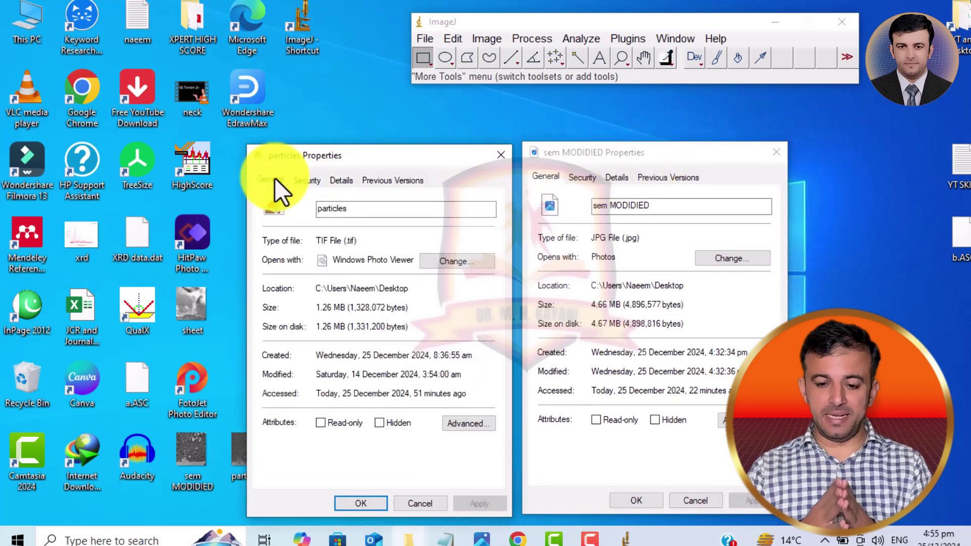
click(609, 306)
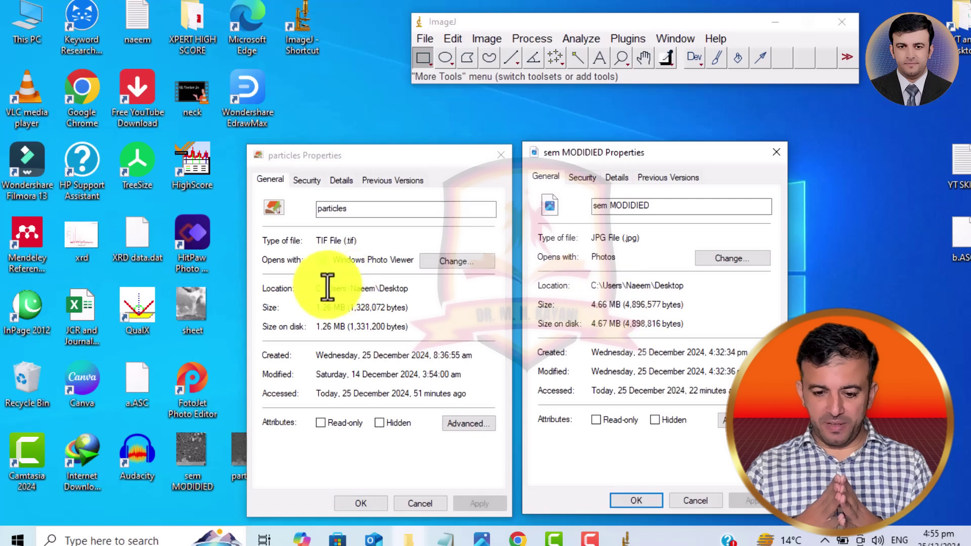
click(340, 308)
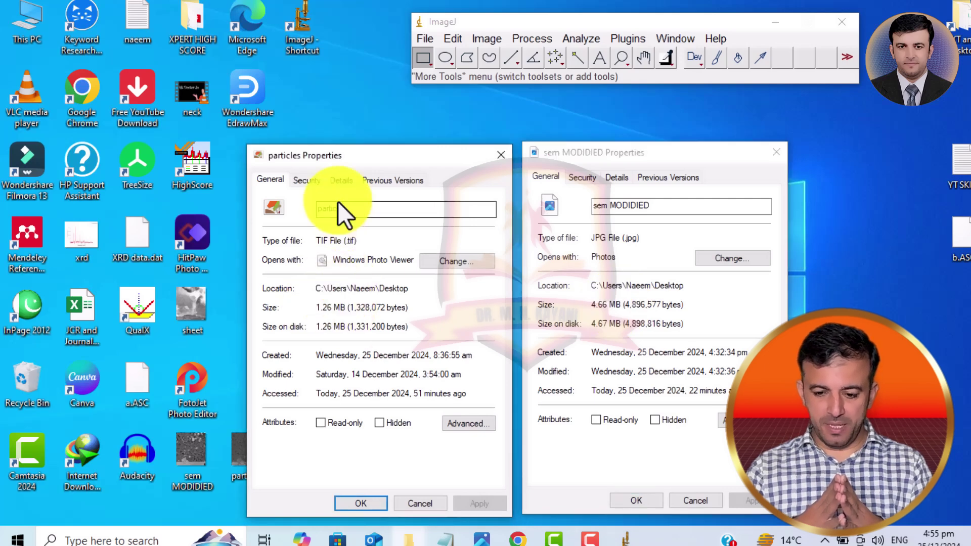
Step: Compare the pixel dimensions, resolution and bit depth in both images' details, and close both properties windows
click(341, 181)
click(614, 176)
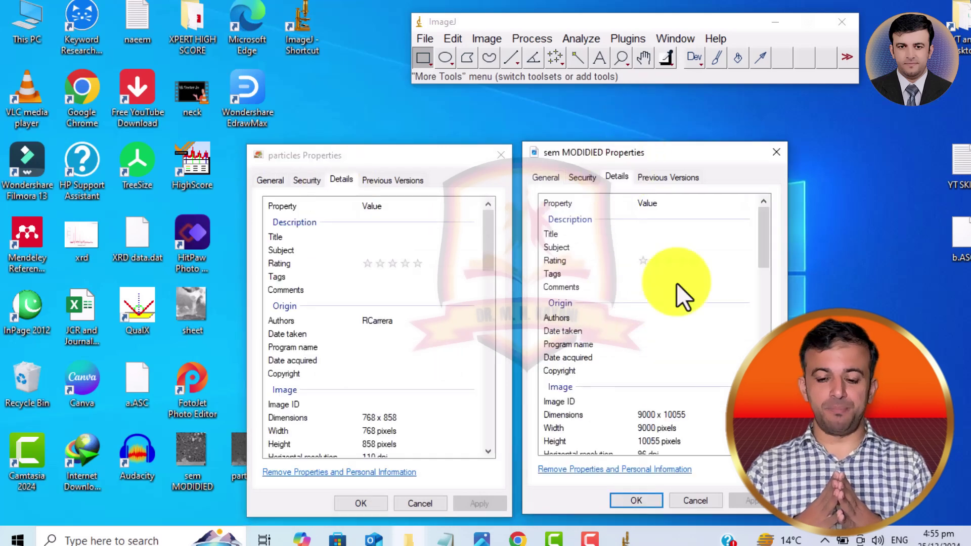
drag(489, 251, 489, 277)
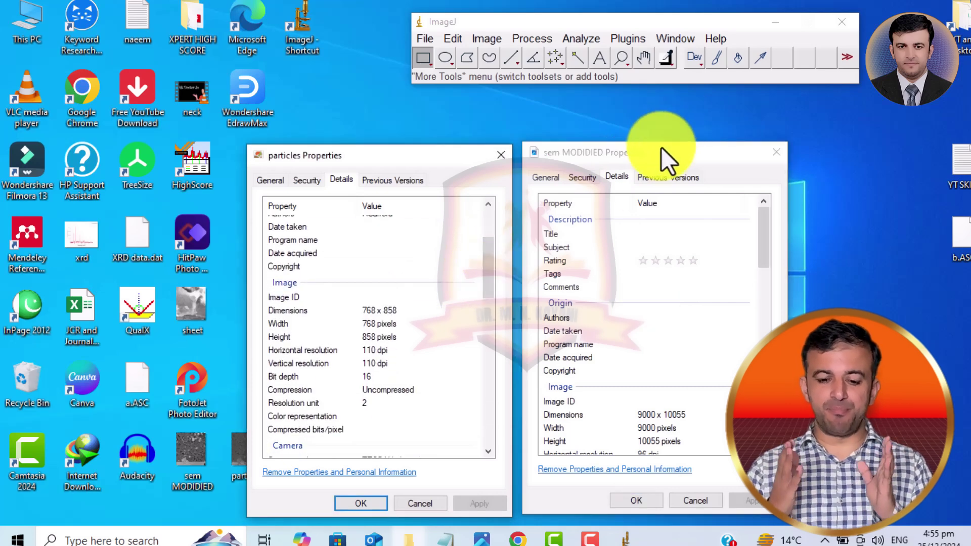
drag(659, 153, 661, 103)
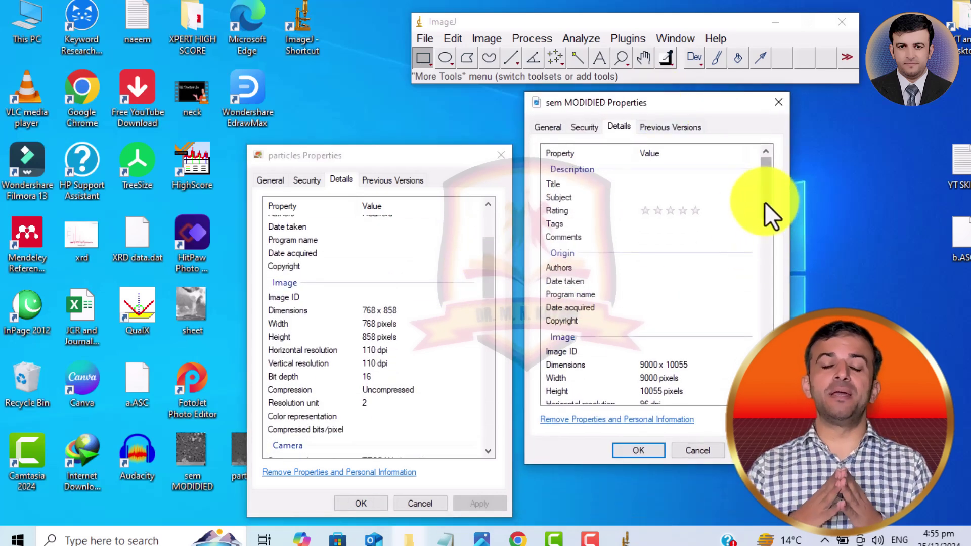
scroll(765, 208, down, 2)
click(645, 312)
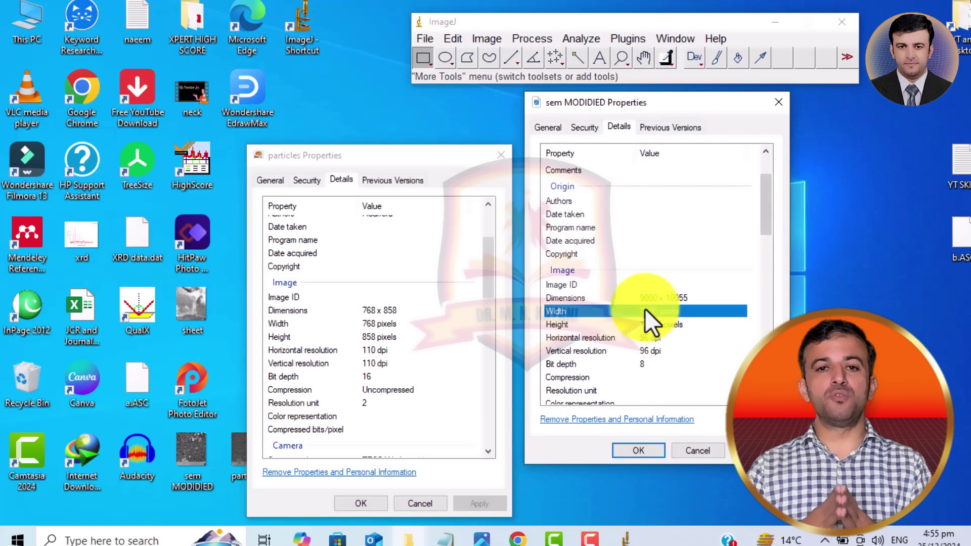
click(386, 310)
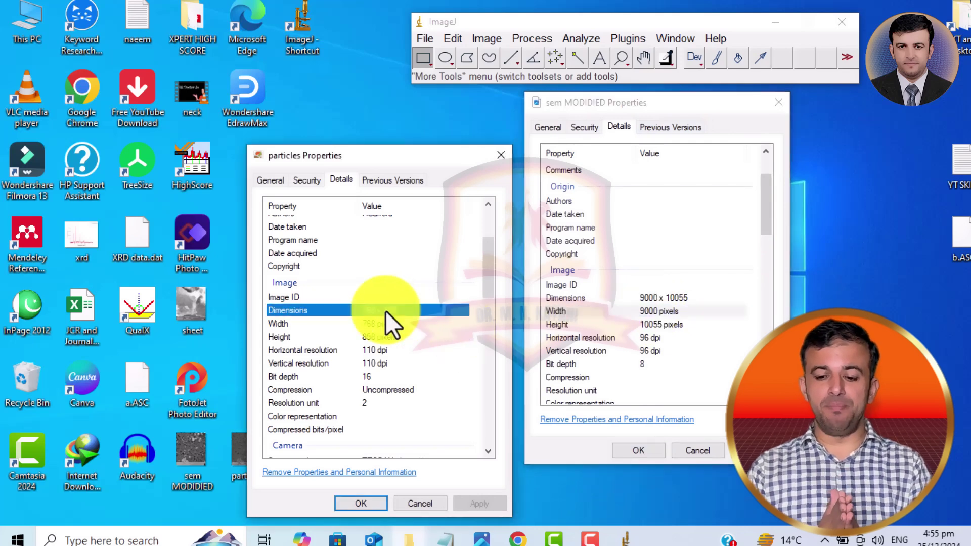
click(777, 102)
click(501, 155)
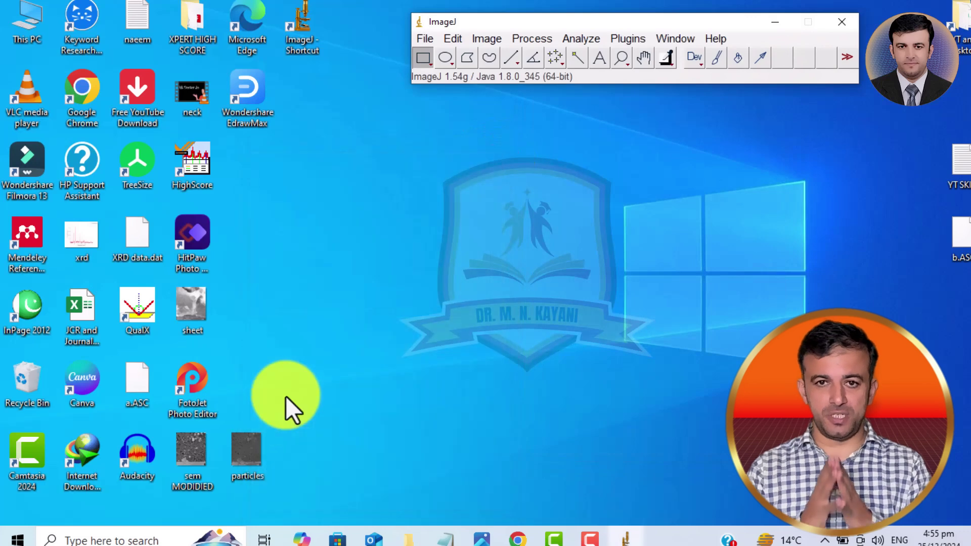
Step: Load particles.tif from the desktop into ImageJ and open its Brightness/Contrast adjustment
drag(242, 454, 506, 51)
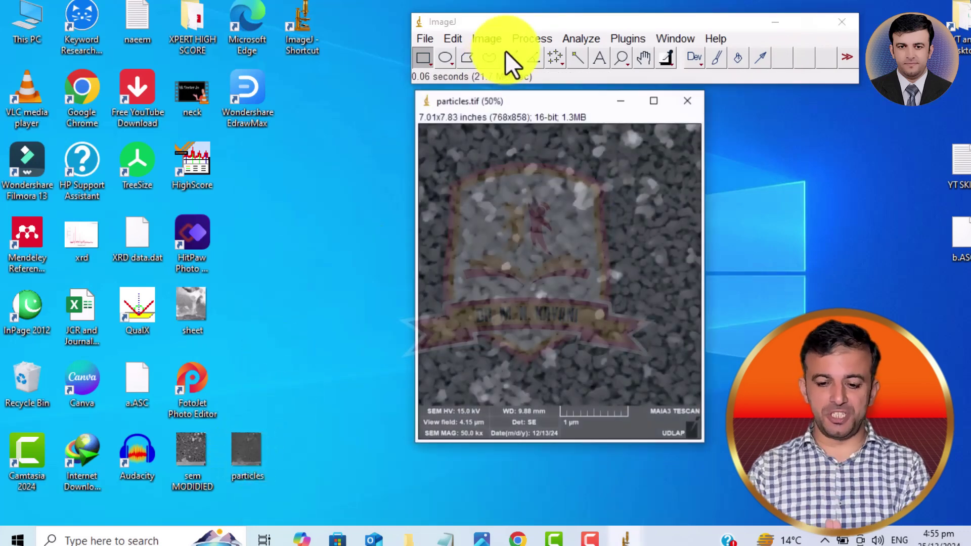
click(659, 459)
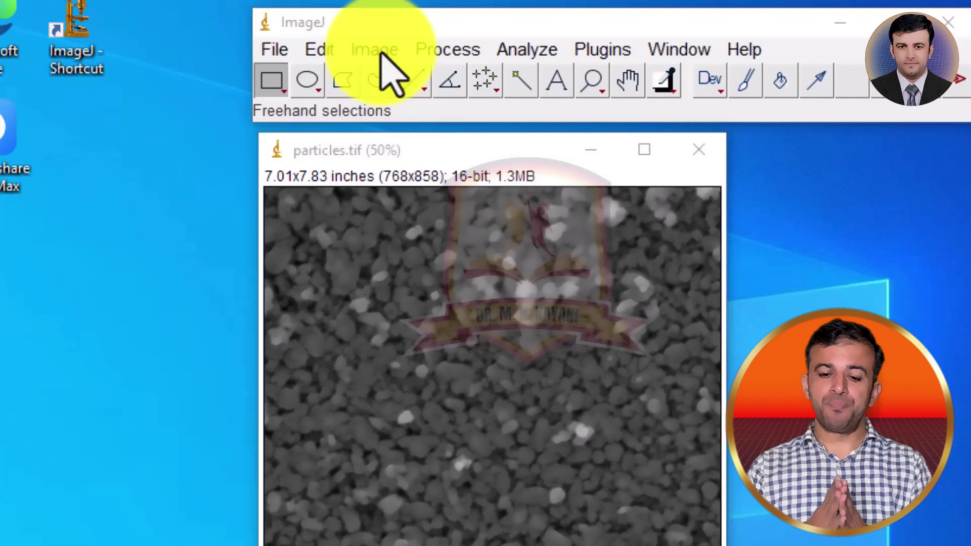
click(489, 39)
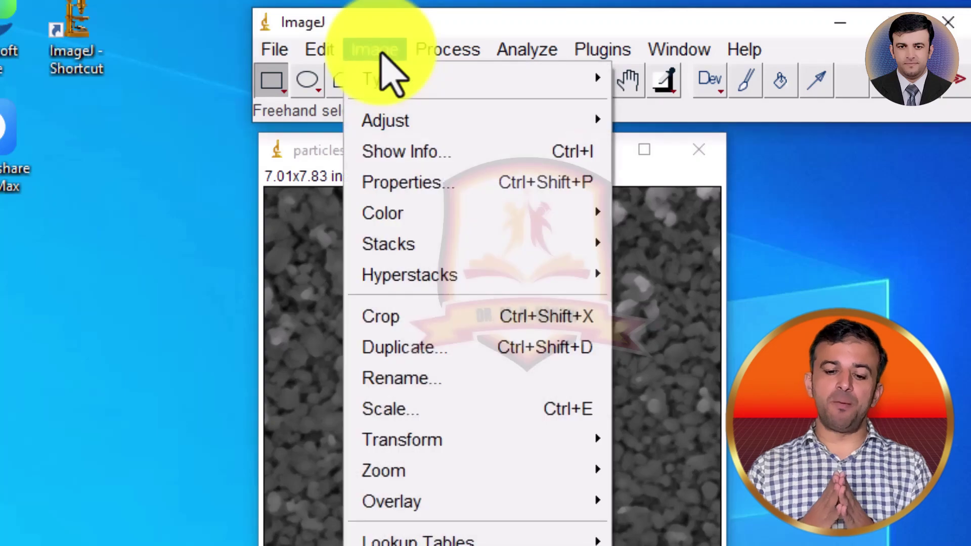
mouse_move(448, 133)
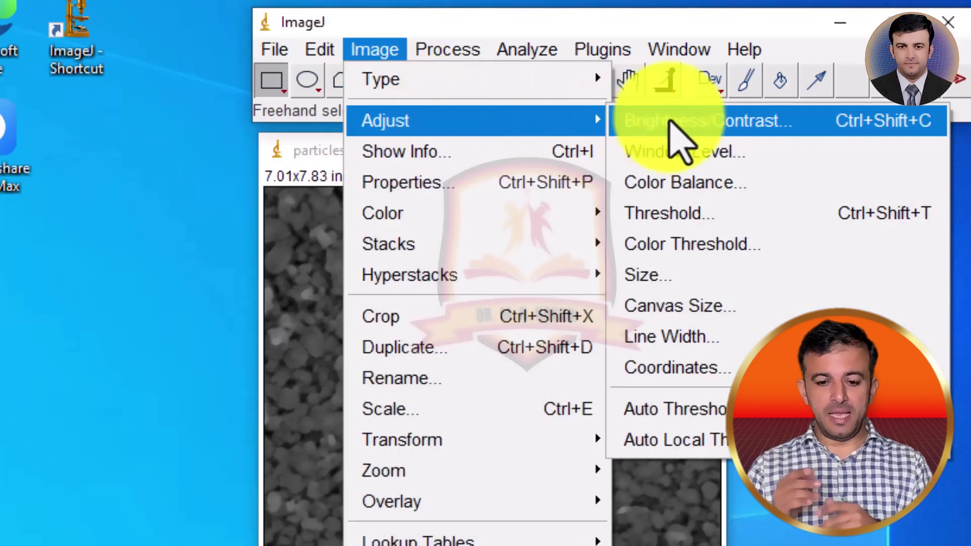
click(738, 121)
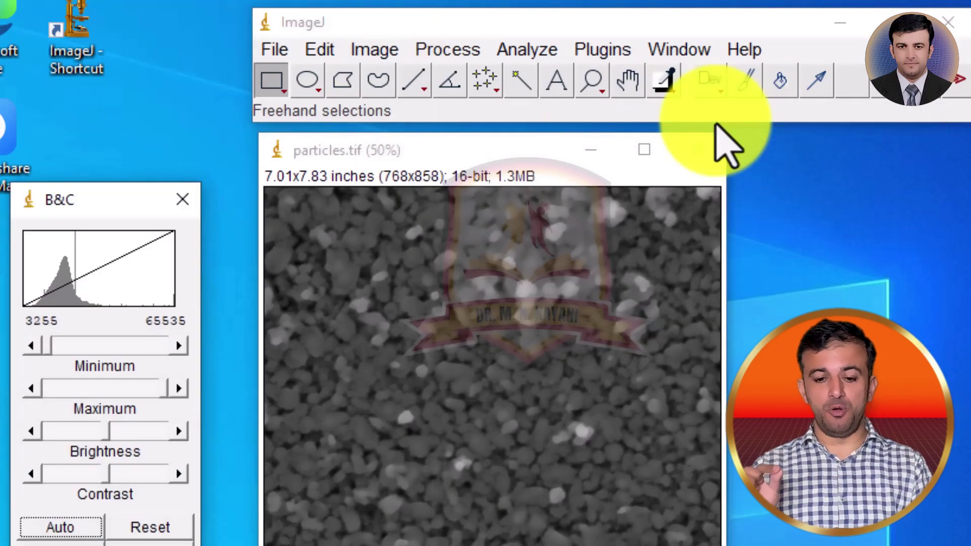
Step: Tune minimum, maximum, brightness and contrast to a display range of about 10858 to 37618, apply it to the pixels, and close the adjustment
mouse_move(45, 347)
mouse_down()
mouse_move(162, 350)
mouse_move(6, 349)
mouse_move(47, 350)
mouse_up()
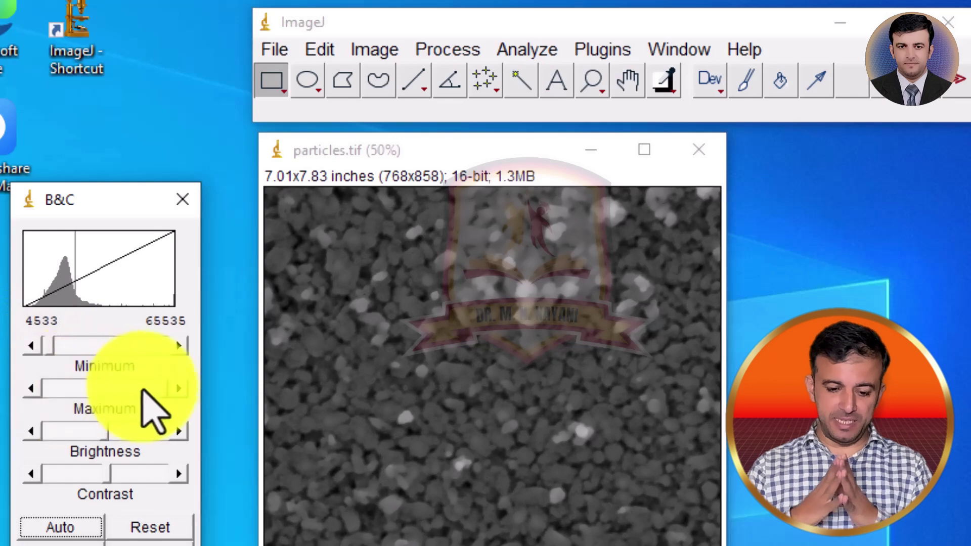
drag(156, 390, 98, 406)
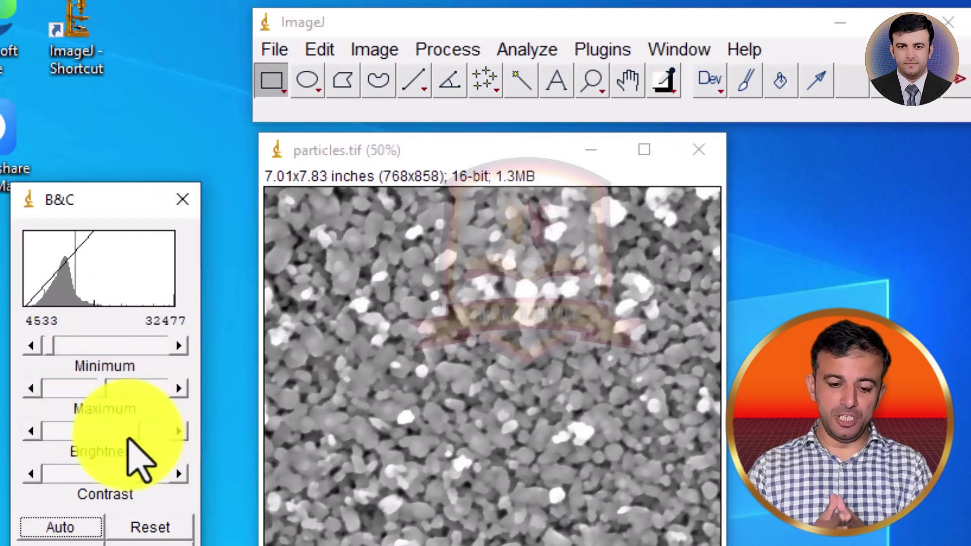
mouse_move(134, 431)
mouse_down()
mouse_move(152, 430)
mouse_move(113, 433)
mouse_move(124, 436)
mouse_up()
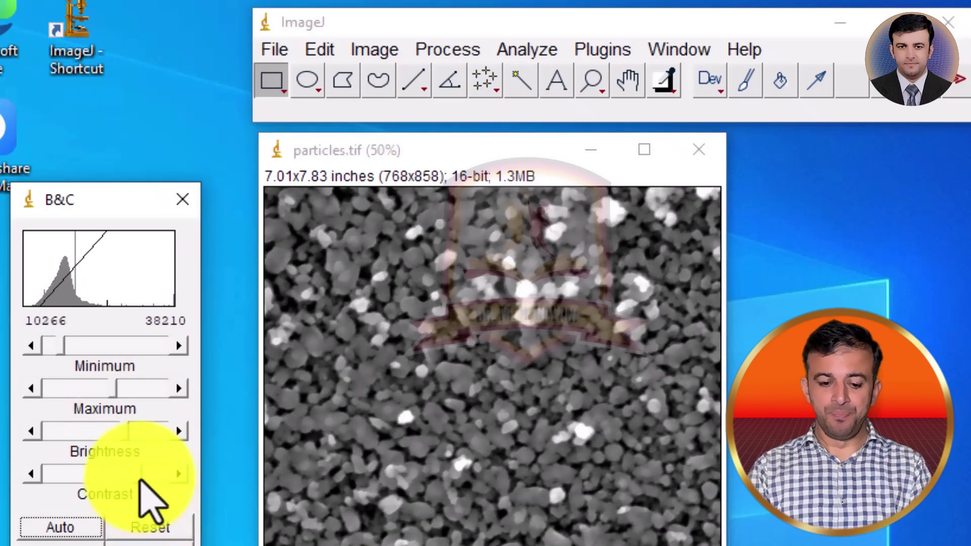
mouse_move(137, 479)
mouse_down()
mouse_move(114, 475)
mouse_move(138, 479)
mouse_up()
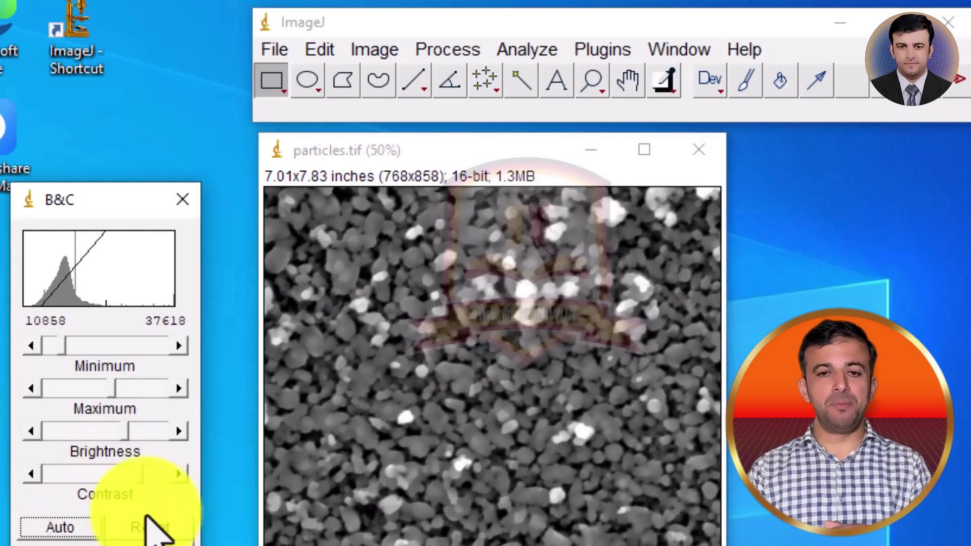
click(150, 543)
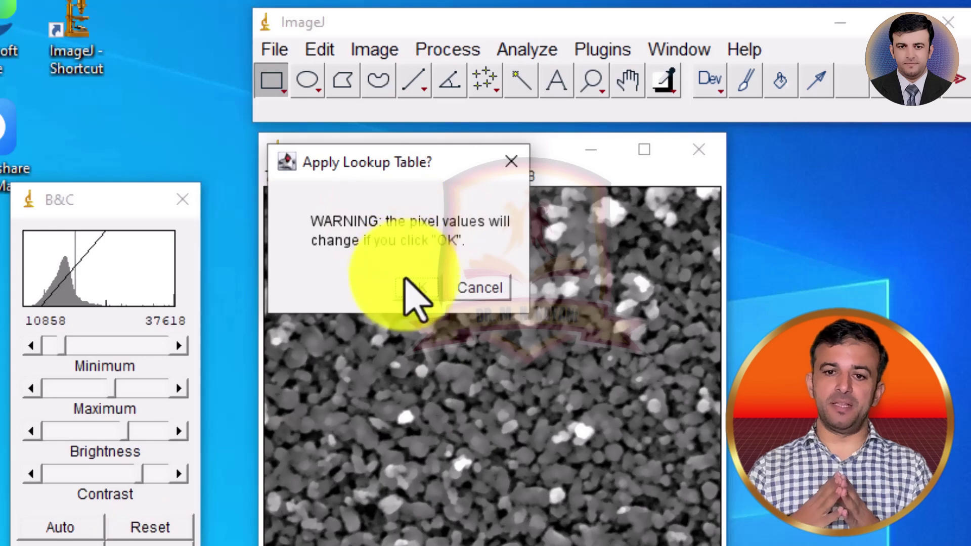
click(406, 288)
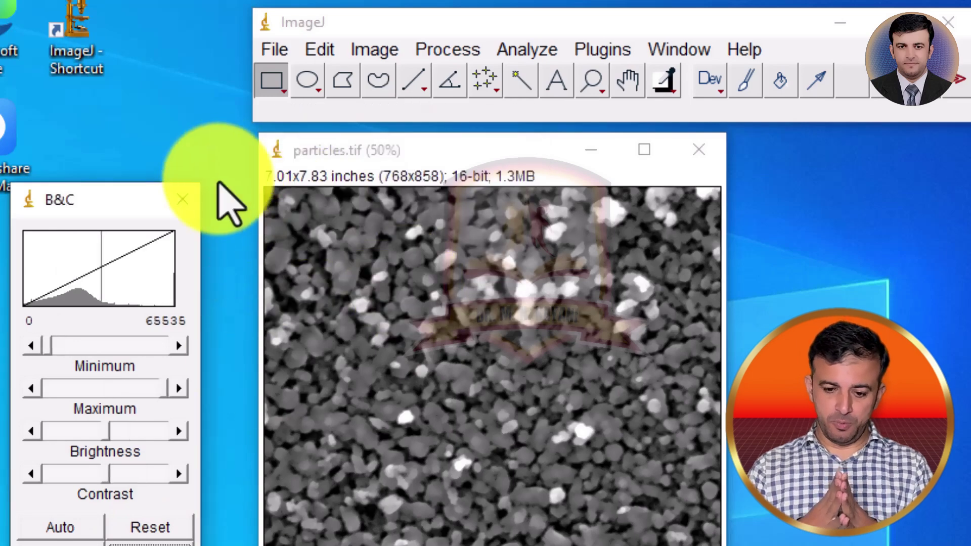
click(181, 200)
Step: Resize particles.tif to 1500 x 1676 pixels with constrained aspect ratio and bilinear interpolation, and move the image window clear of the toolbar
click(384, 51)
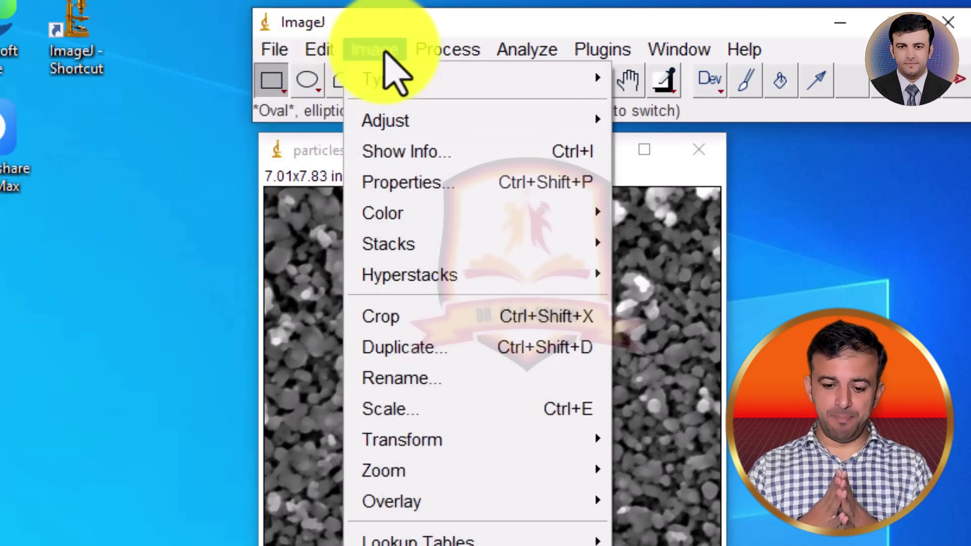
mouse_move(422, 122)
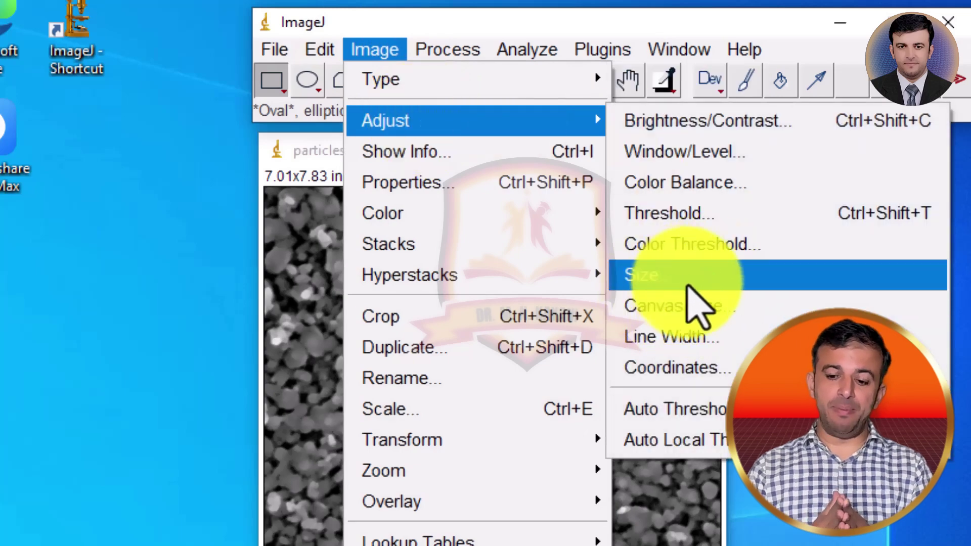
click(688, 279)
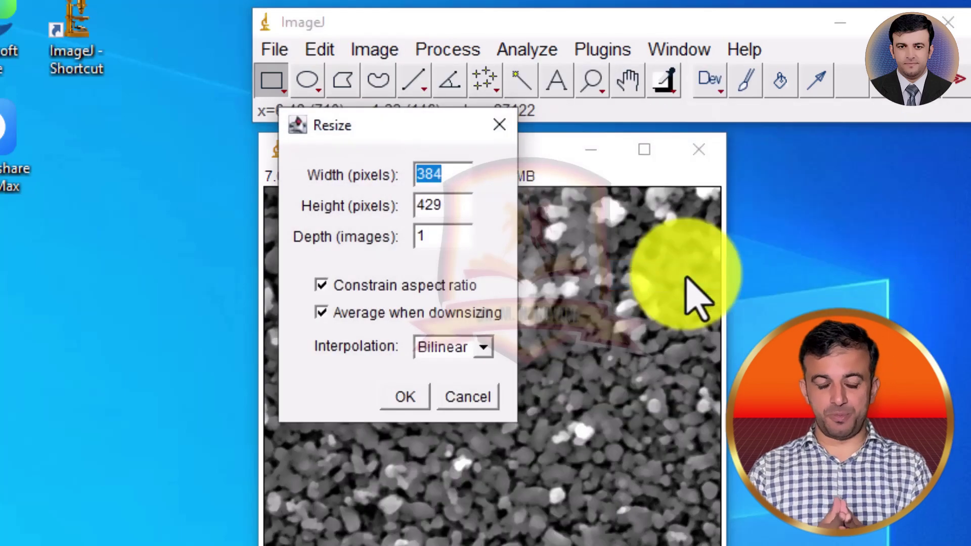
drag(389, 122, 68, 237)
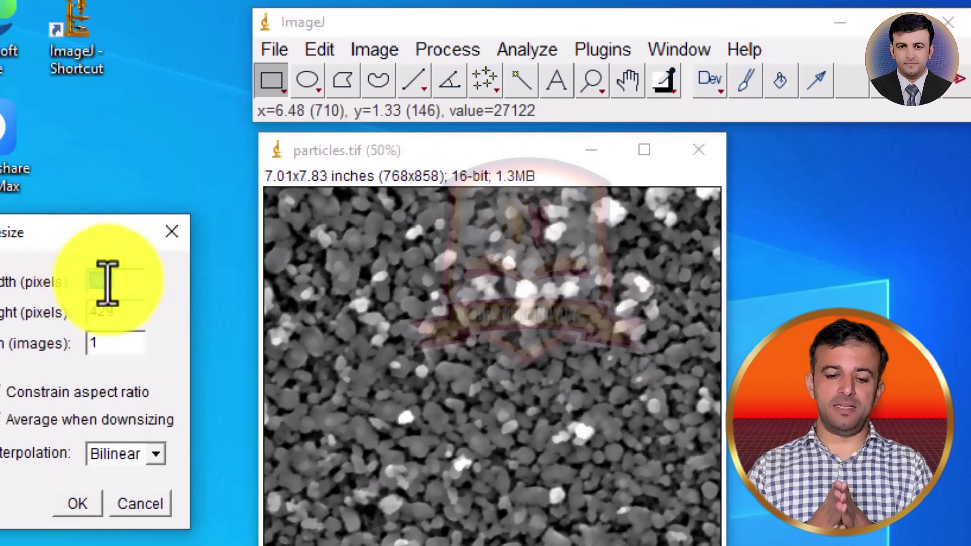
click(122, 284)
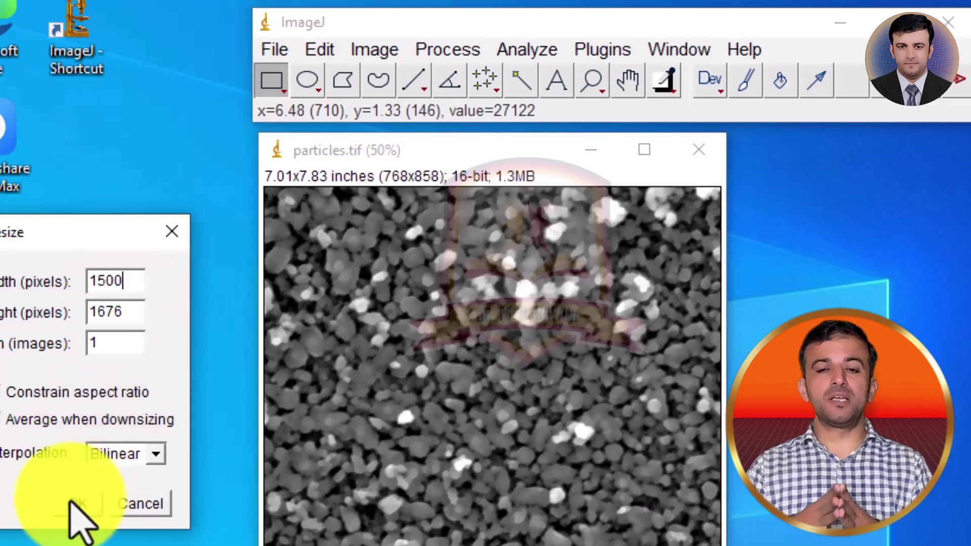
click(156, 454)
click(158, 457)
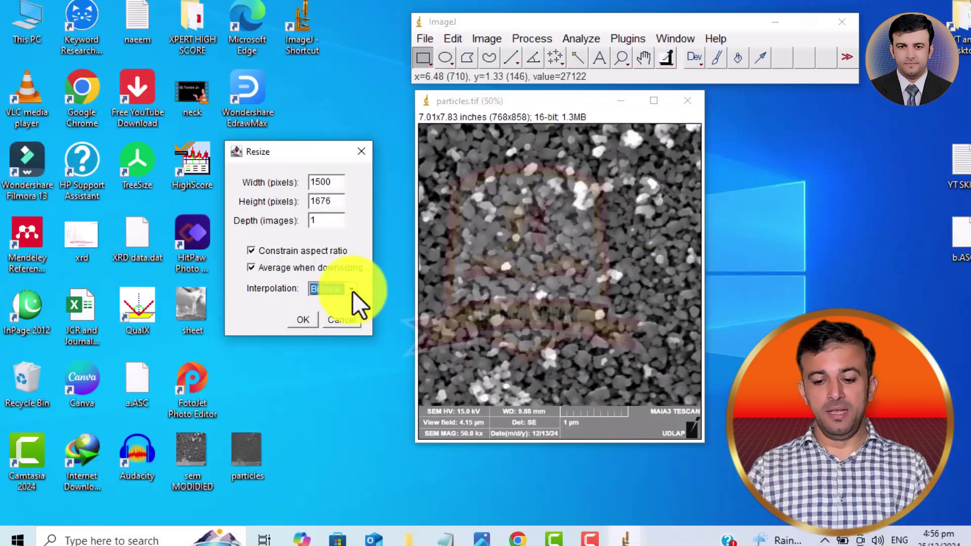
click(299, 321)
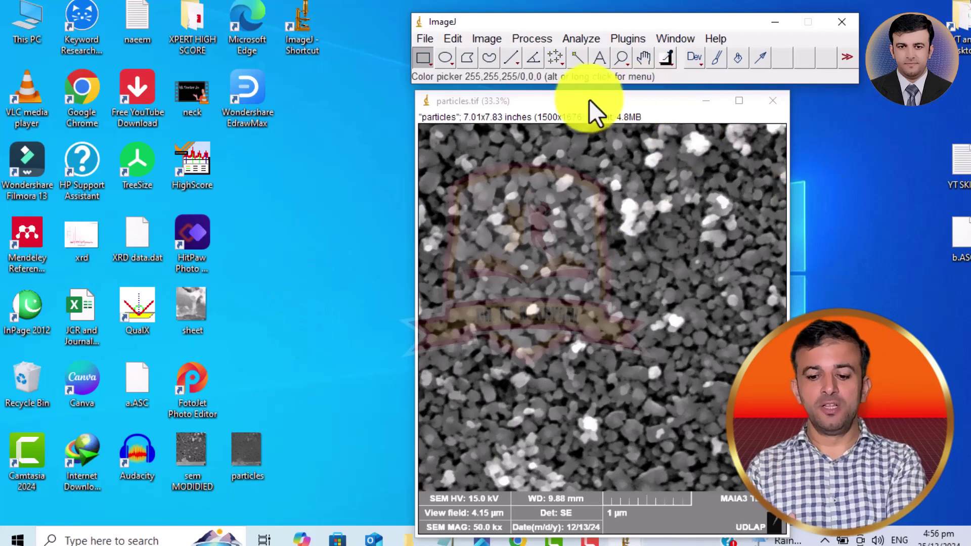
drag(558, 102, 174, 29)
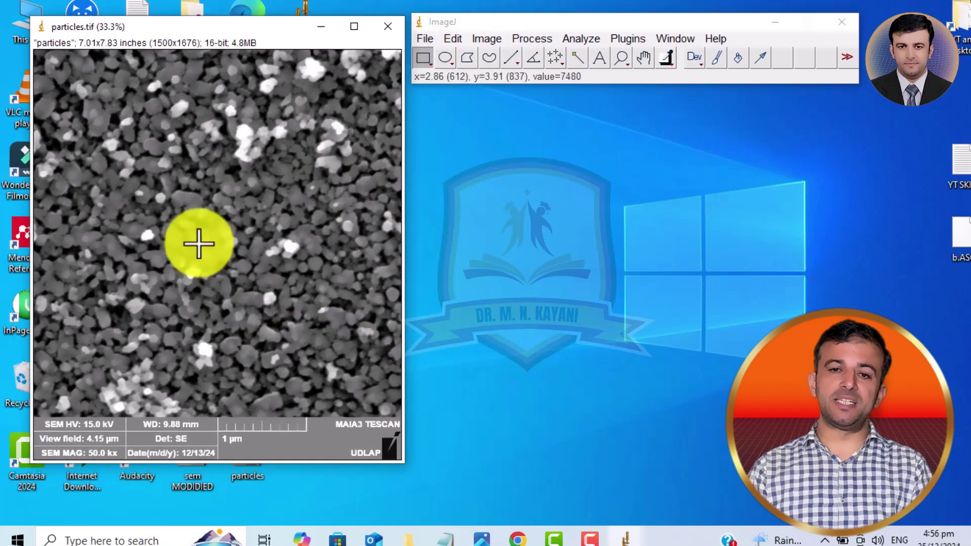
Step: Save the resized image as a JPEG on the desktop, named particles improved
click(424, 39)
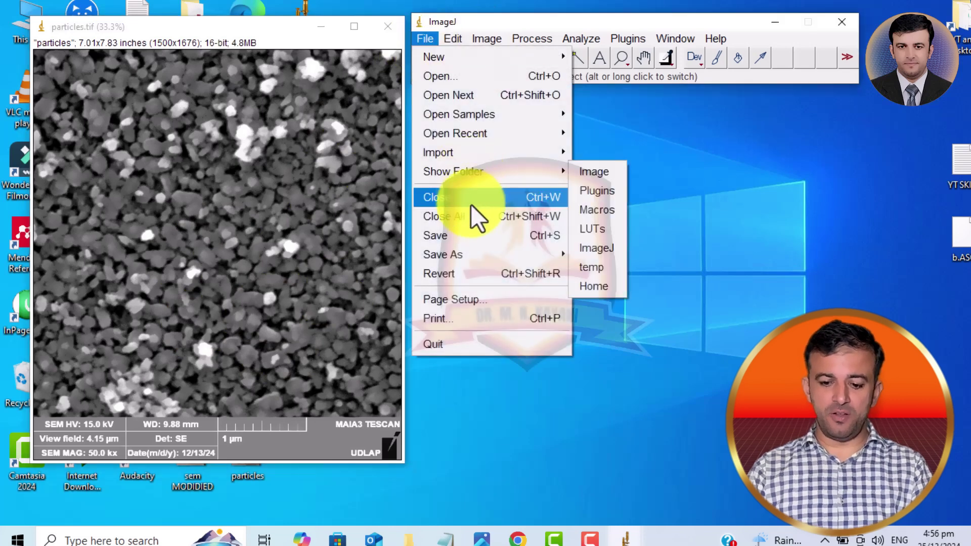
mouse_move(484, 255)
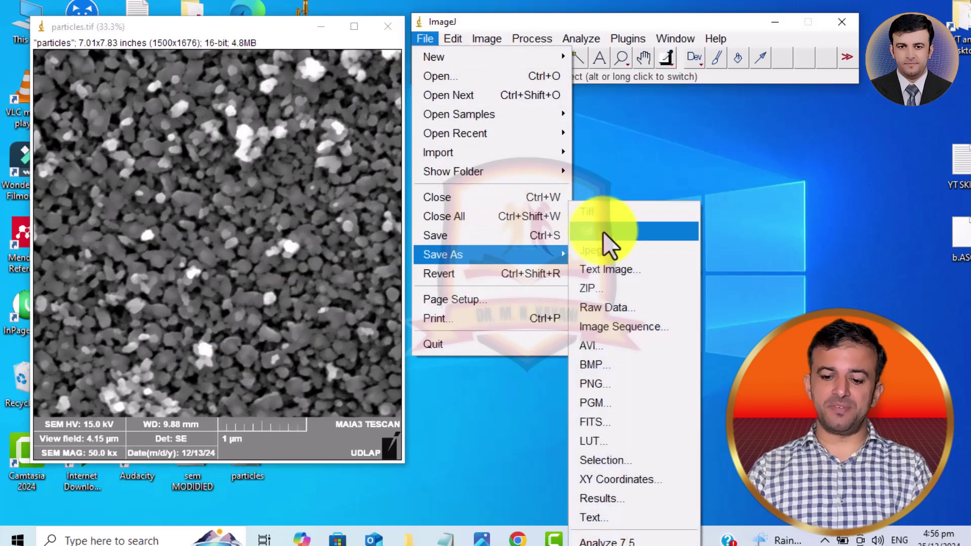
click(611, 256)
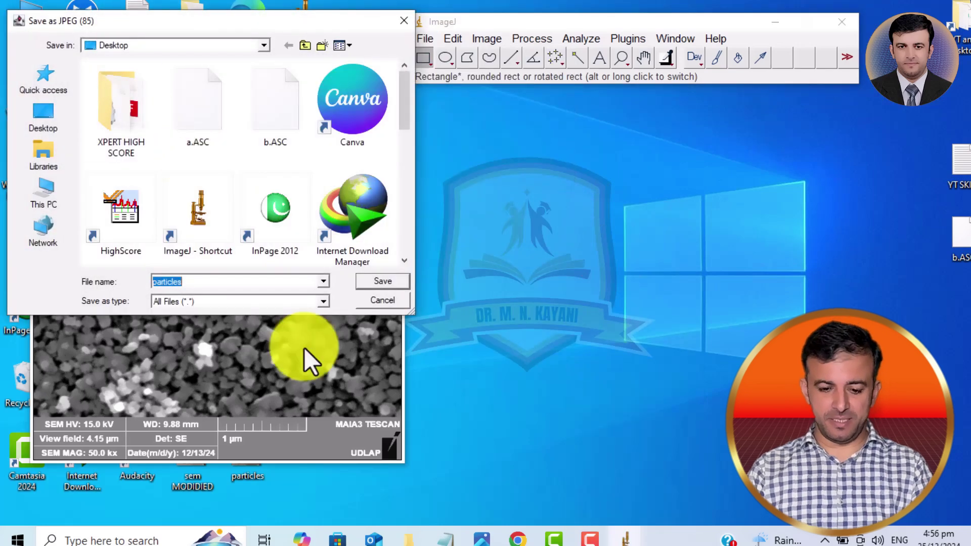
key(End)
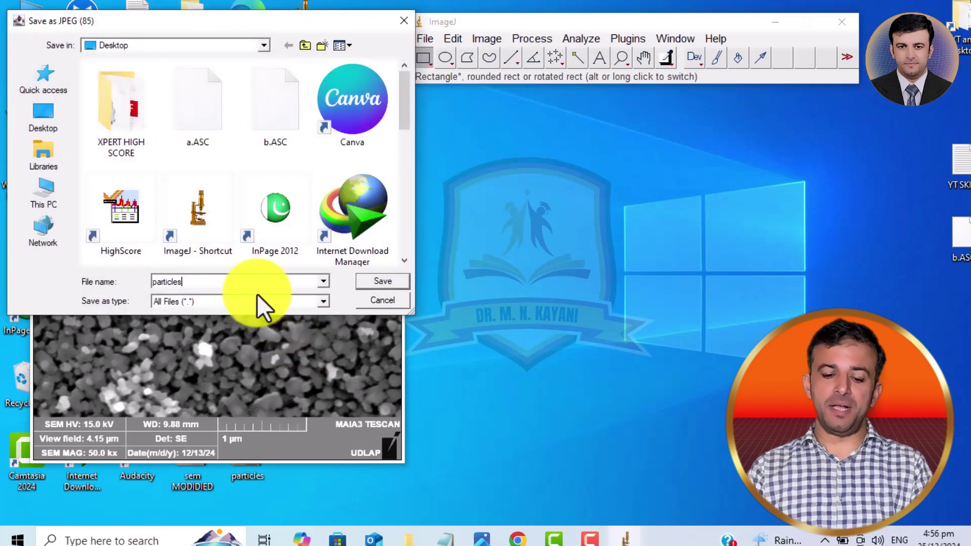
text(improved)
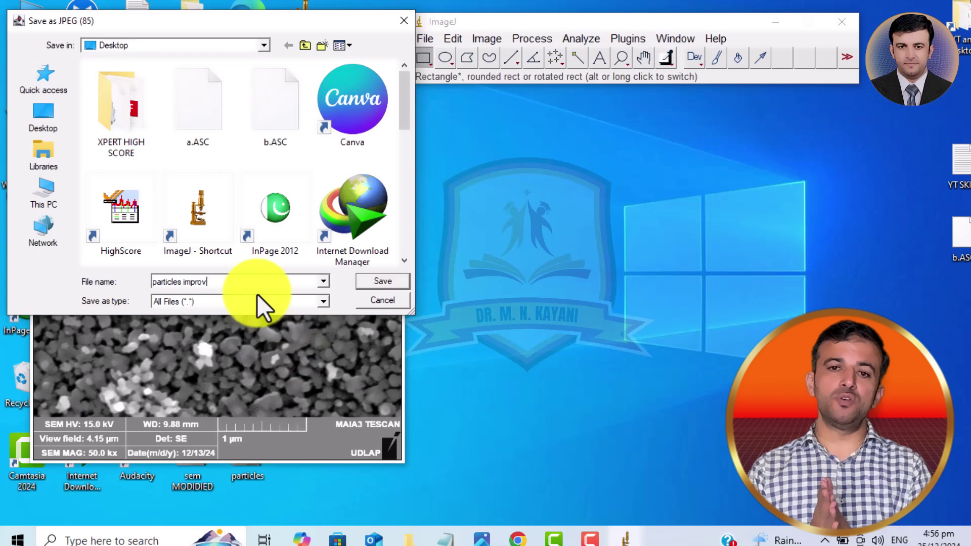
click(386, 281)
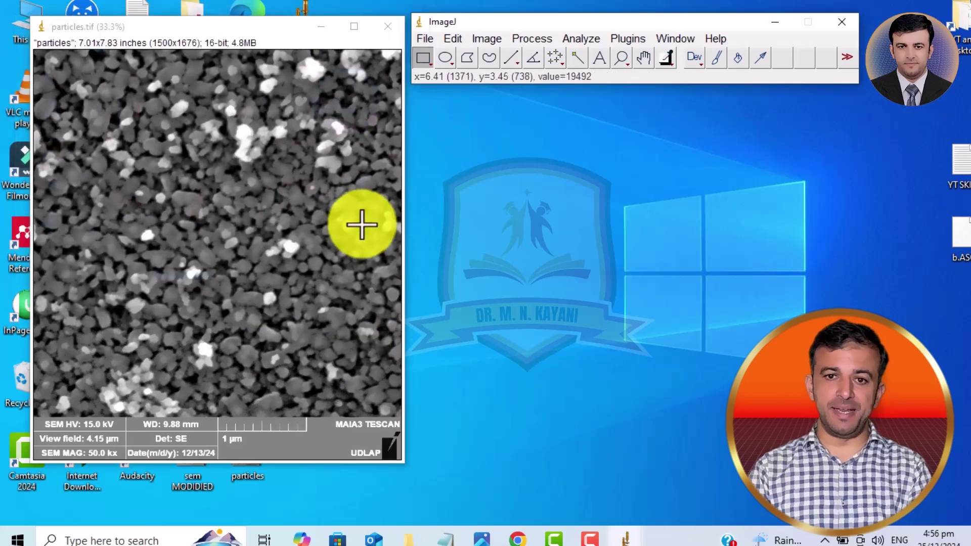
Step: Quit ImageJ without saving changes to particles.tif, and place the particles and particles improved files side by side on an empty desktop area
click(842, 22)
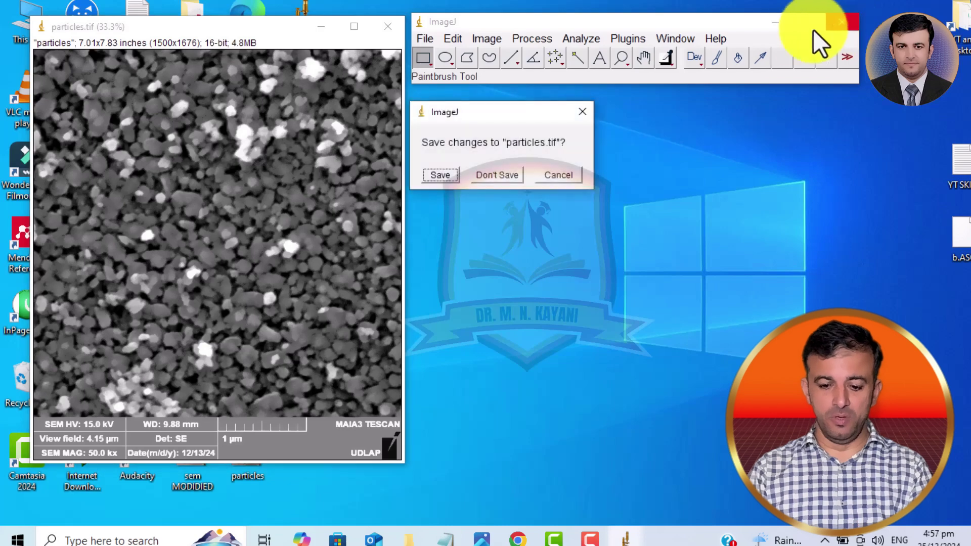
click(483, 174)
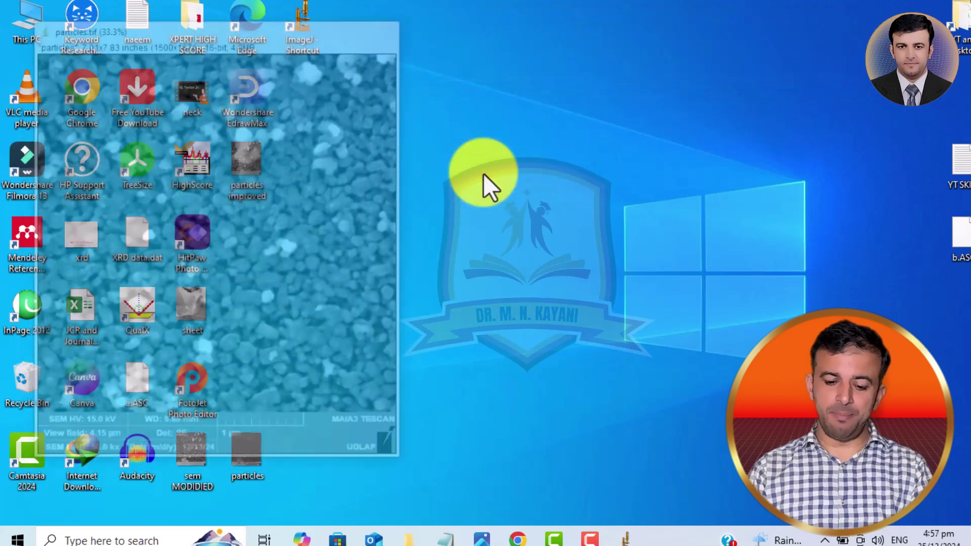
drag(247, 449, 581, 85)
drag(256, 171, 626, 97)
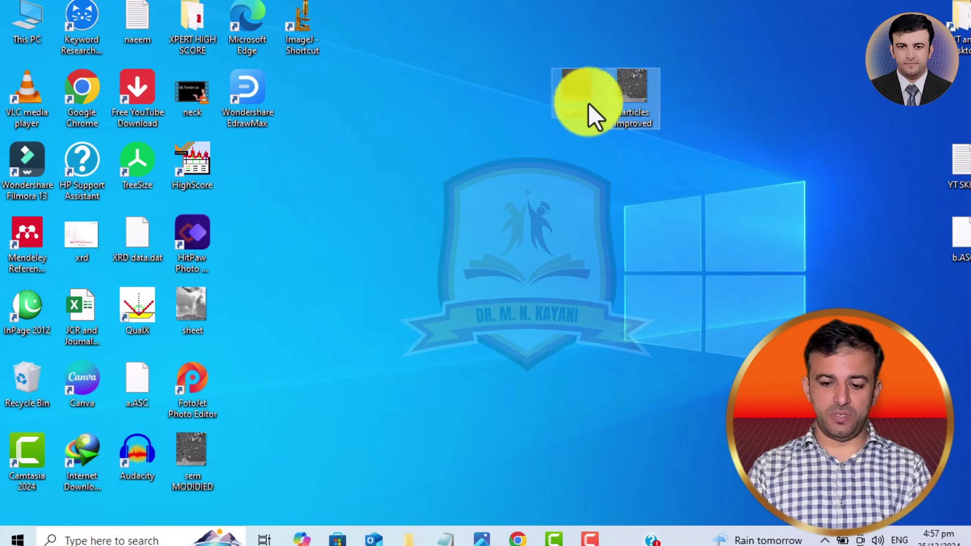
Step: Show the file properties of particles and particles improved side by side to compare their file type and size
click(583, 105)
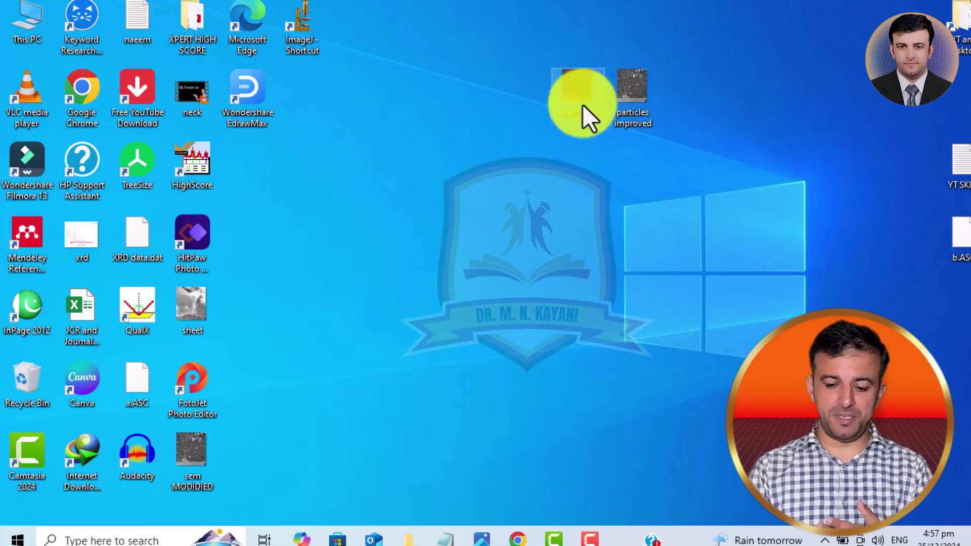
right_click(582, 105)
click(634, 499)
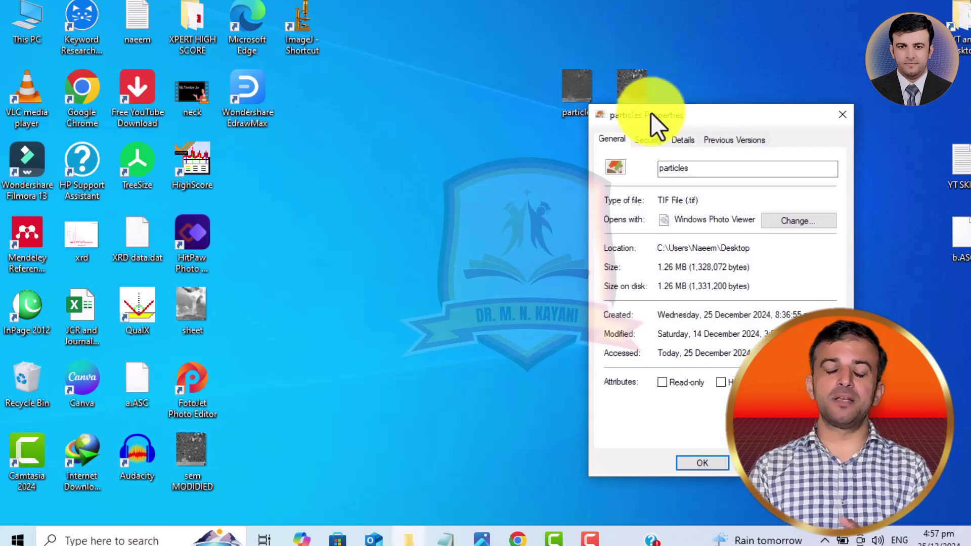
drag(651, 113, 330, 91)
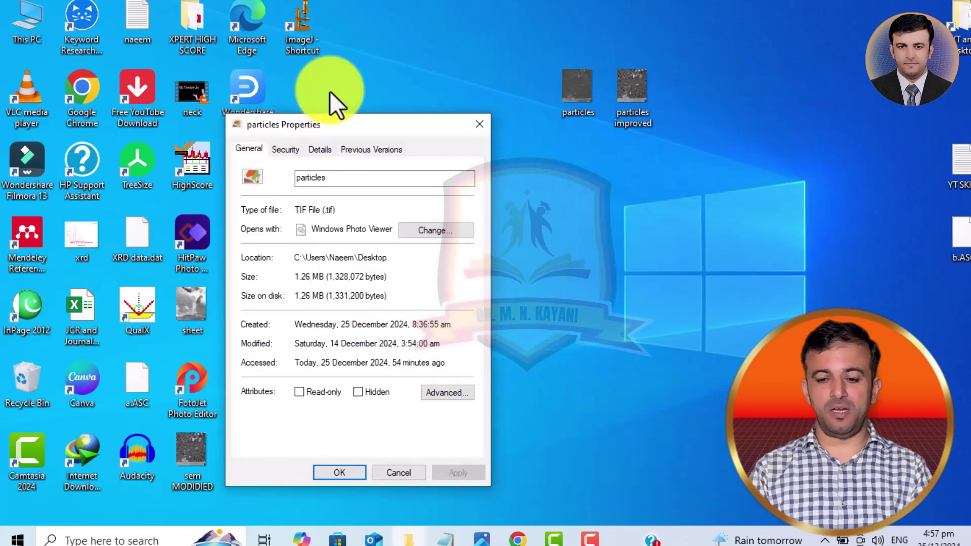
right_click(618, 86)
click(670, 473)
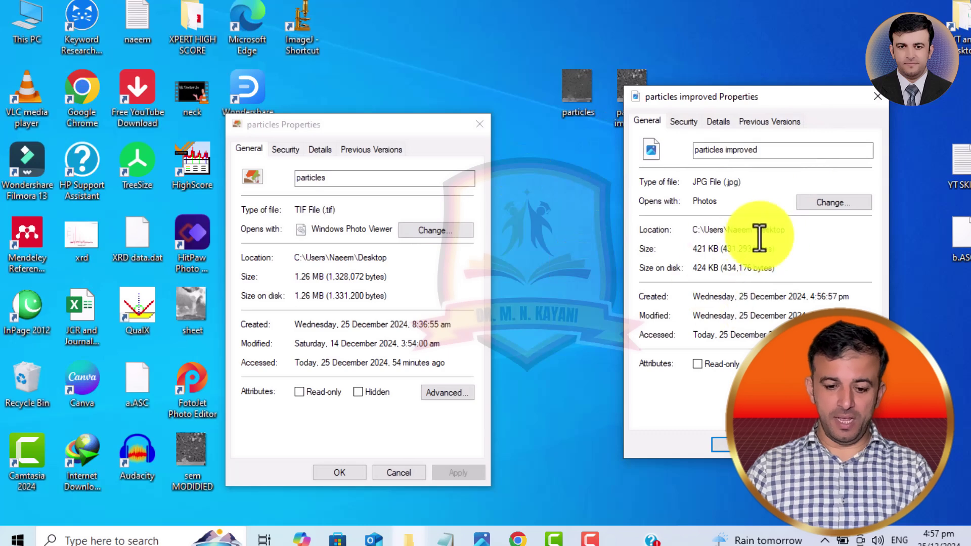
Step: Compare the pixel dimensions, resolution and bit depth in the details of particles and particles improved, and close both properties windows
click(718, 121)
click(318, 150)
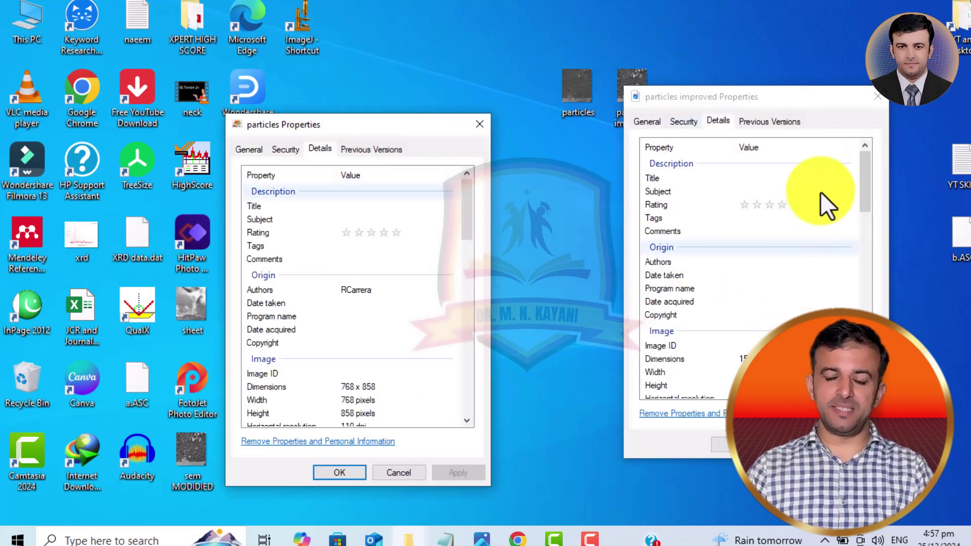
drag(869, 174, 867, 190)
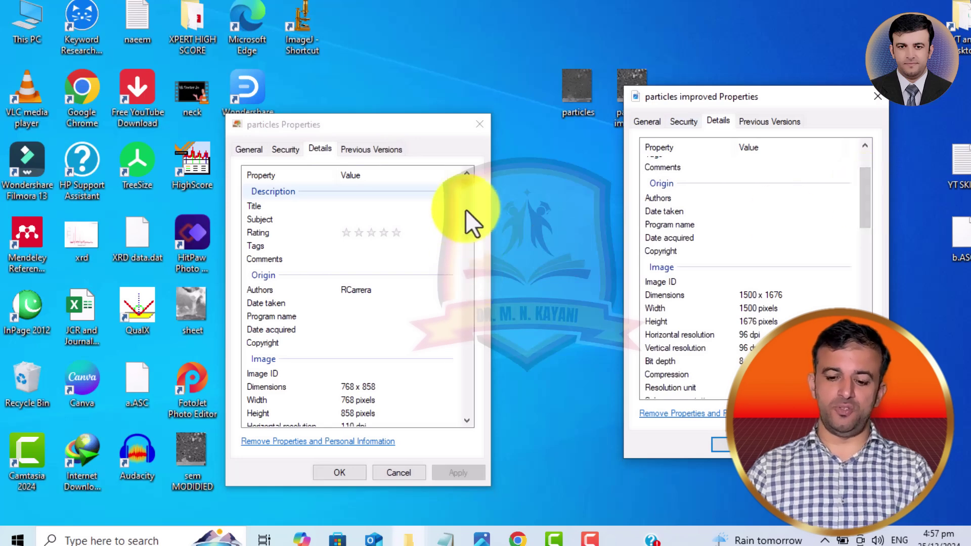
drag(466, 210, 469, 231)
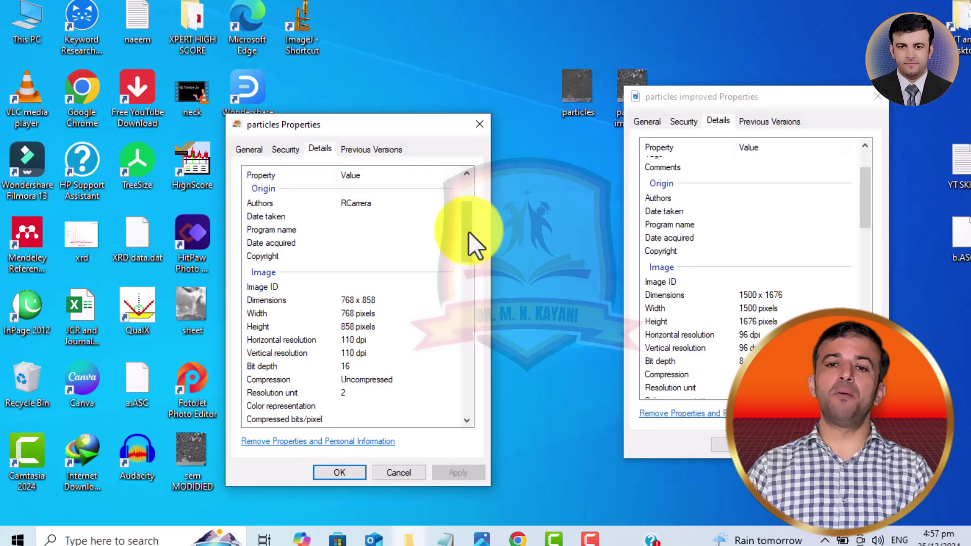
click(747, 297)
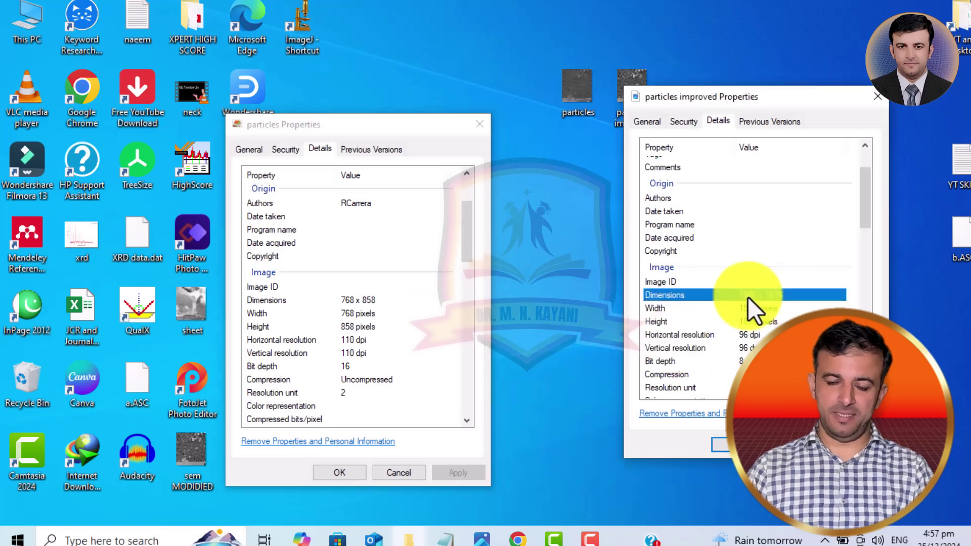
click(348, 298)
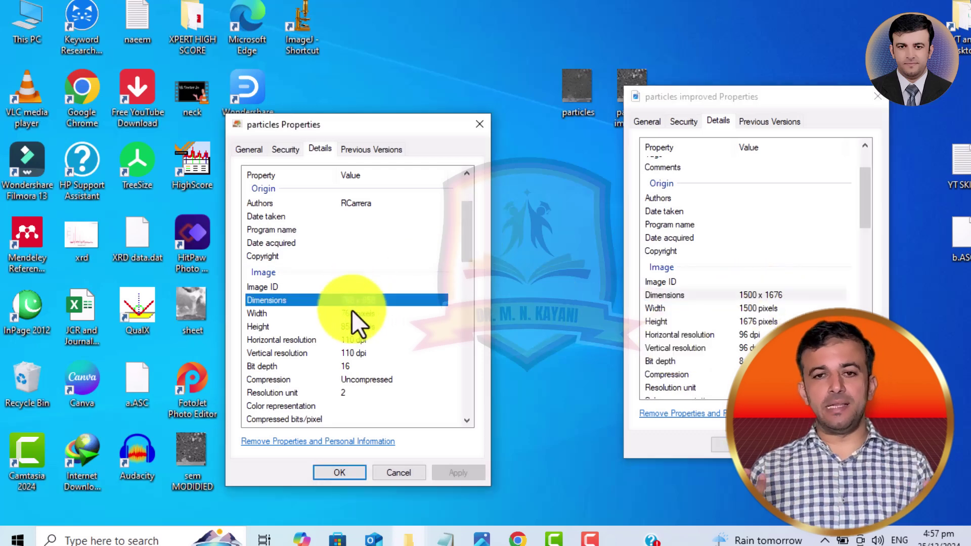
click(879, 95)
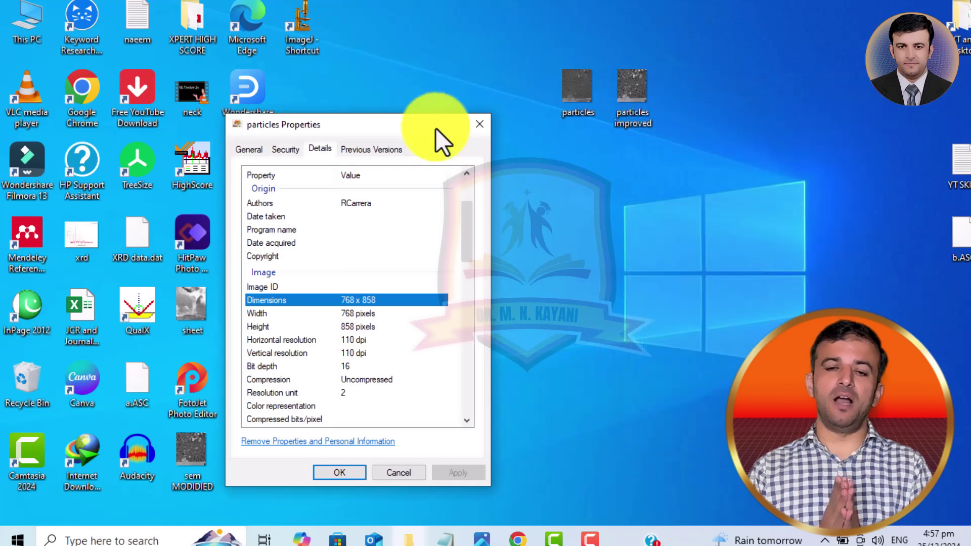
click(479, 122)
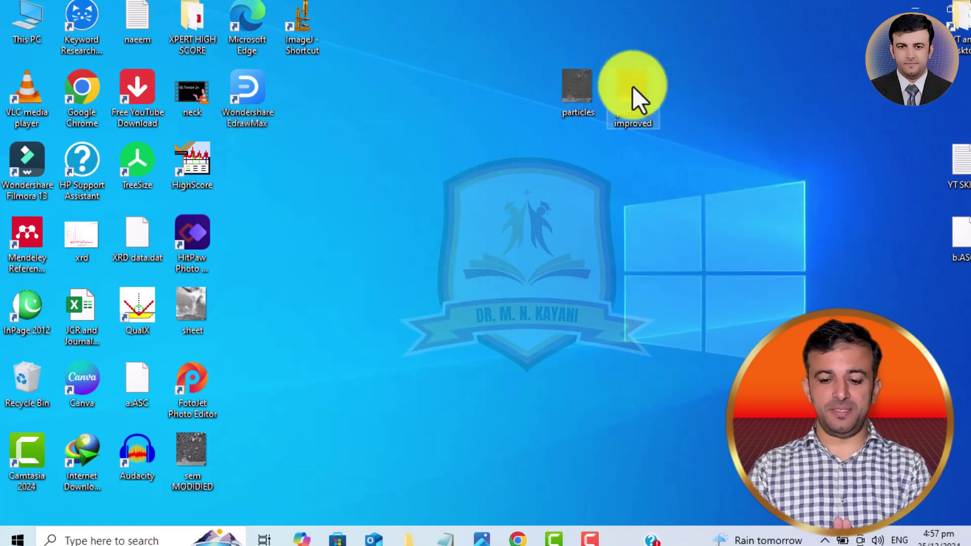
Step: View particles improved.jpg in the photo viewer, compare it repeatedly with sem MODIDIED.jpg, and close the viewer
double_click(632, 86)
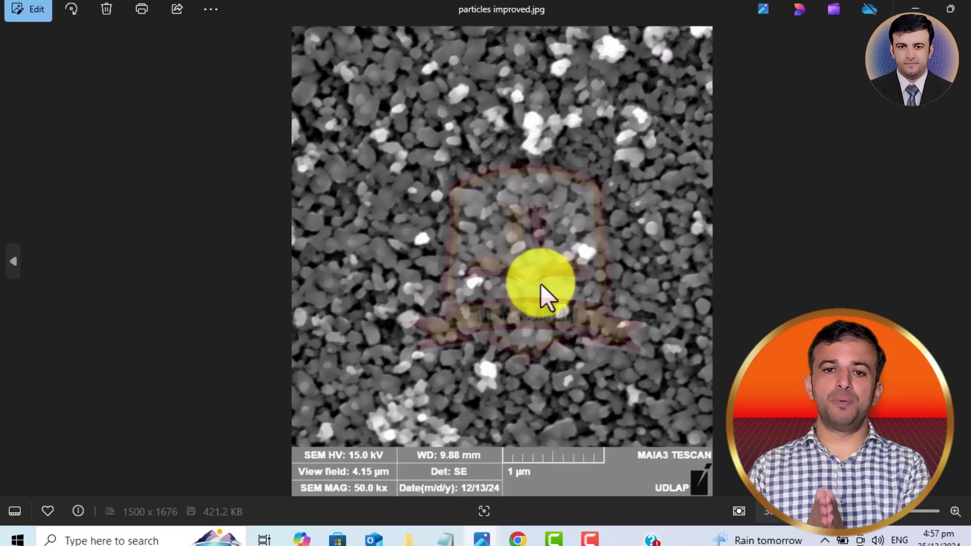
key(Right)
key(Left)
key(Right)
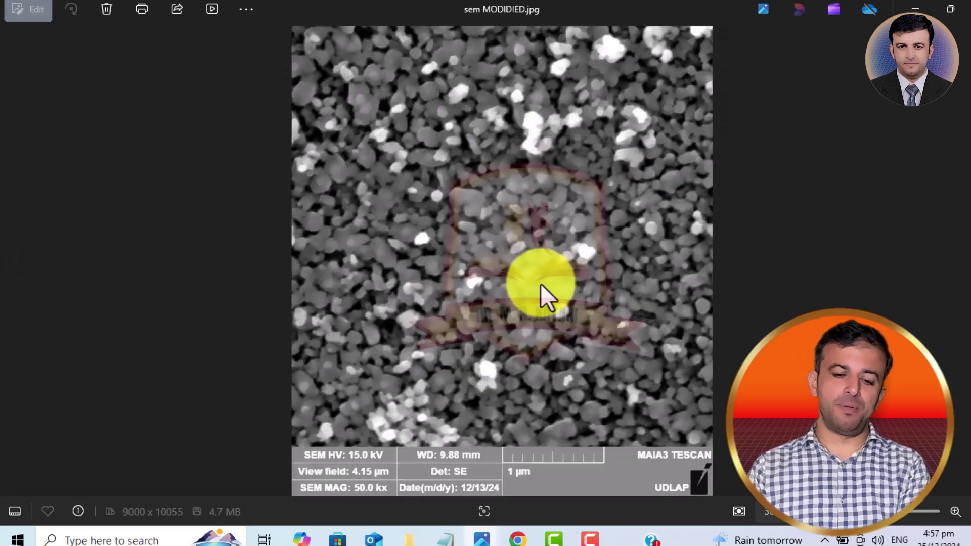
key(Left)
key(Right)
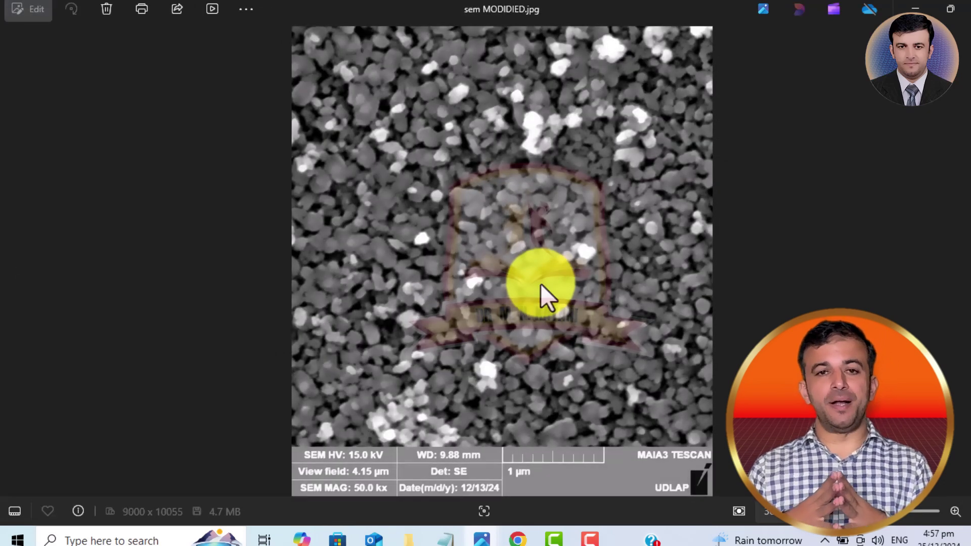
key(Right)
key(Left)
key(Left)
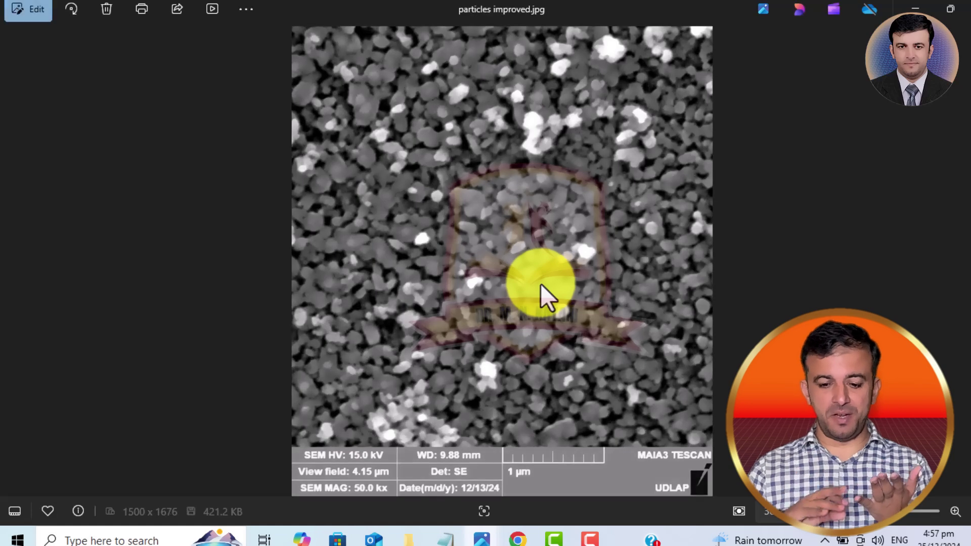
click(964, 6)
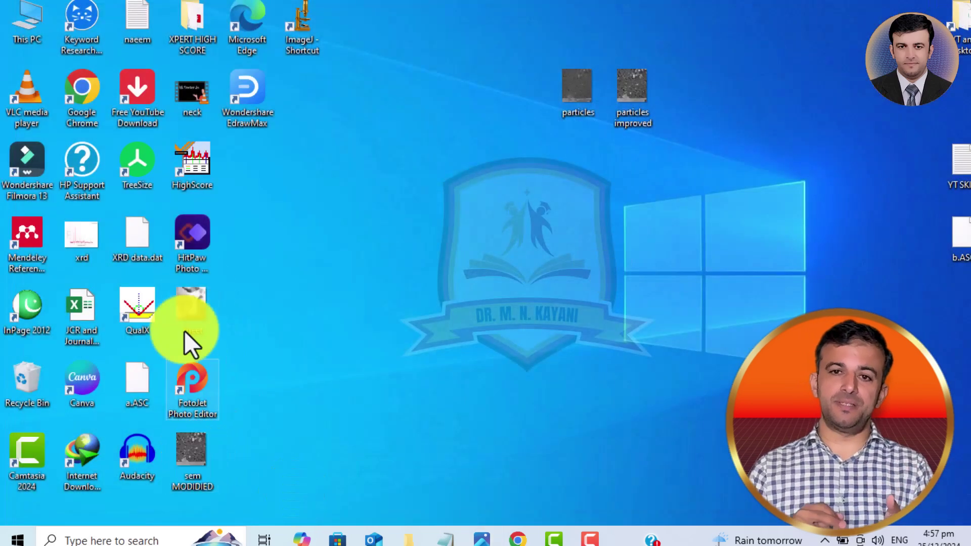
Step: Open the desktop file sheet in ImageJ and bring up its brightness and contrast adjustment
drag(199, 309, 302, 31)
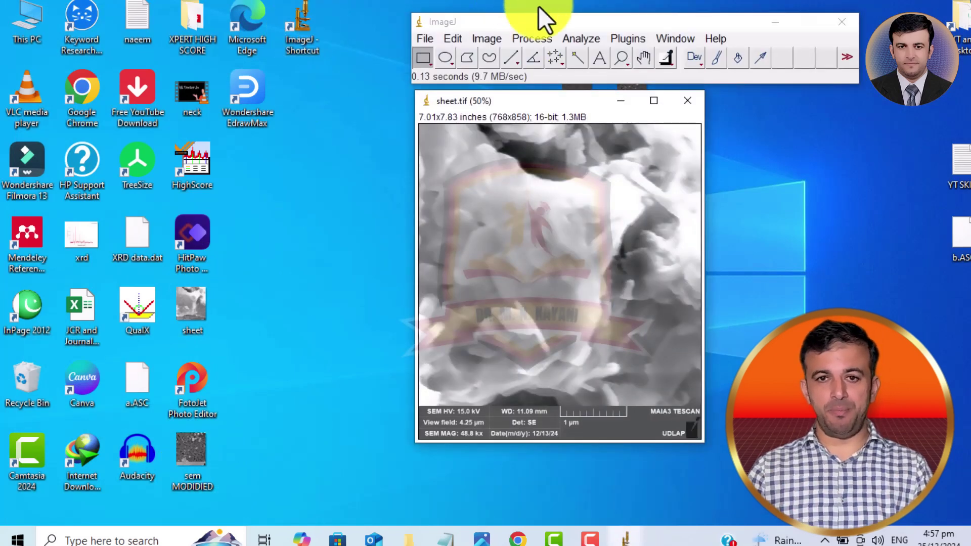
click(485, 40)
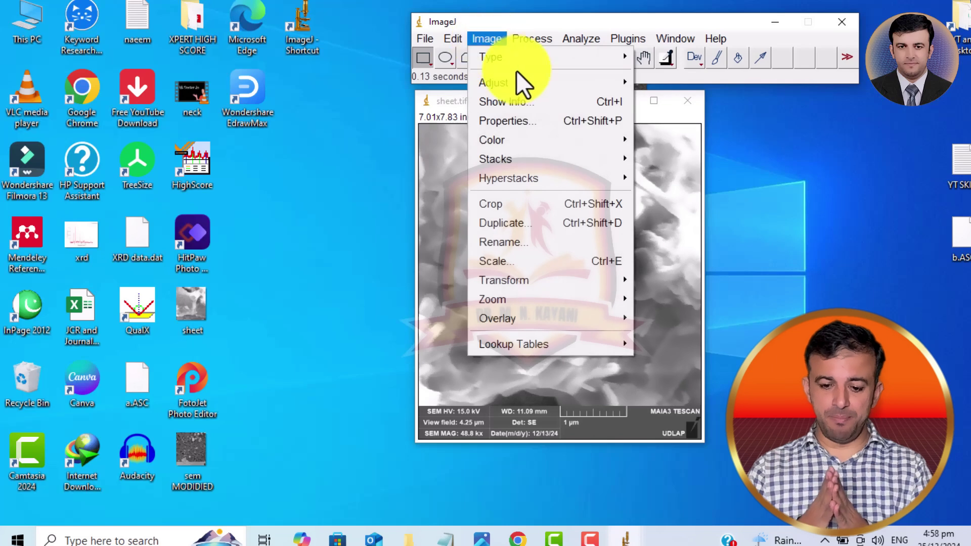
mouse_move(526, 81)
click(686, 81)
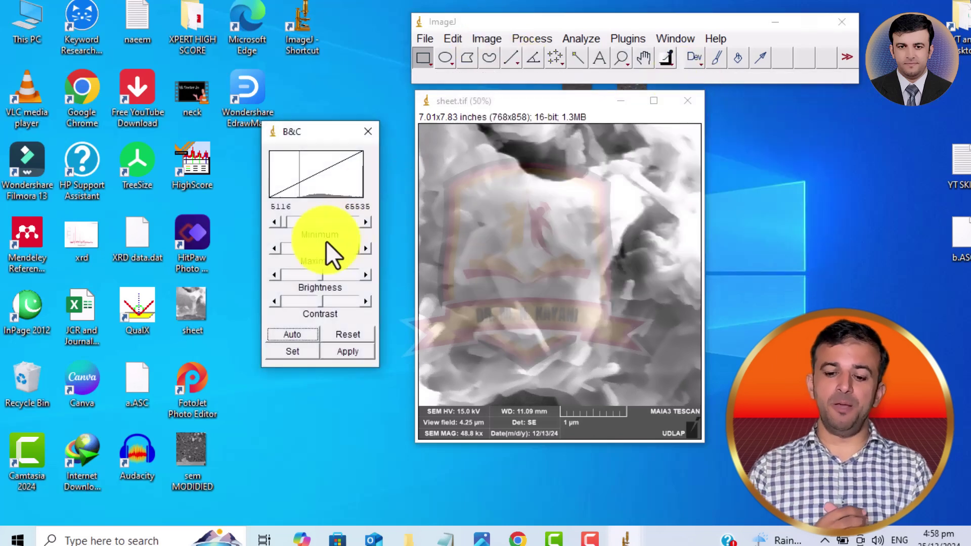
Step: Adjust the minimum, brightness and contrast of sheet.tif to a display range of about 25472 to 66184, and apply it to the pixel values
drag(283, 219, 309, 217)
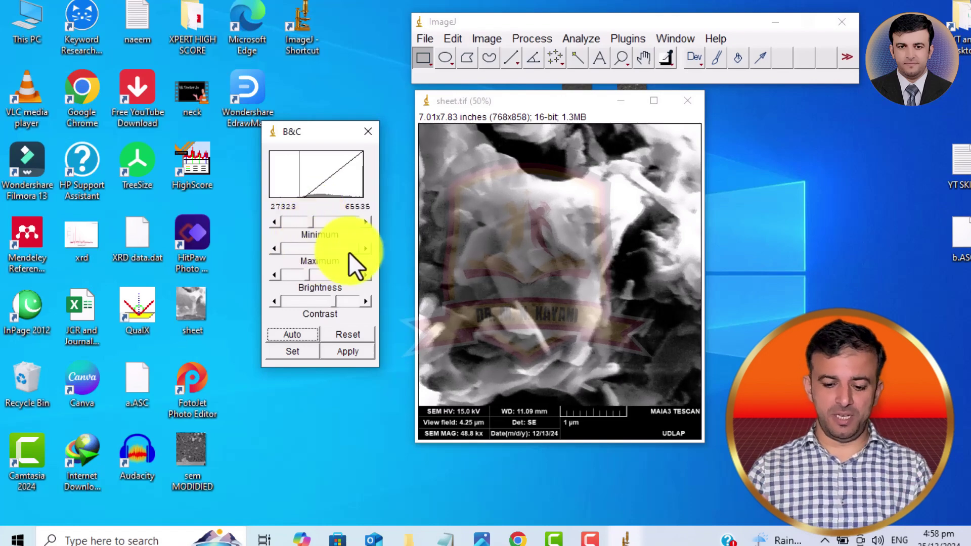
mouse_move(356, 253)
mouse_down()
mouse_move(322, 246)
mouse_move(361, 251)
mouse_up()
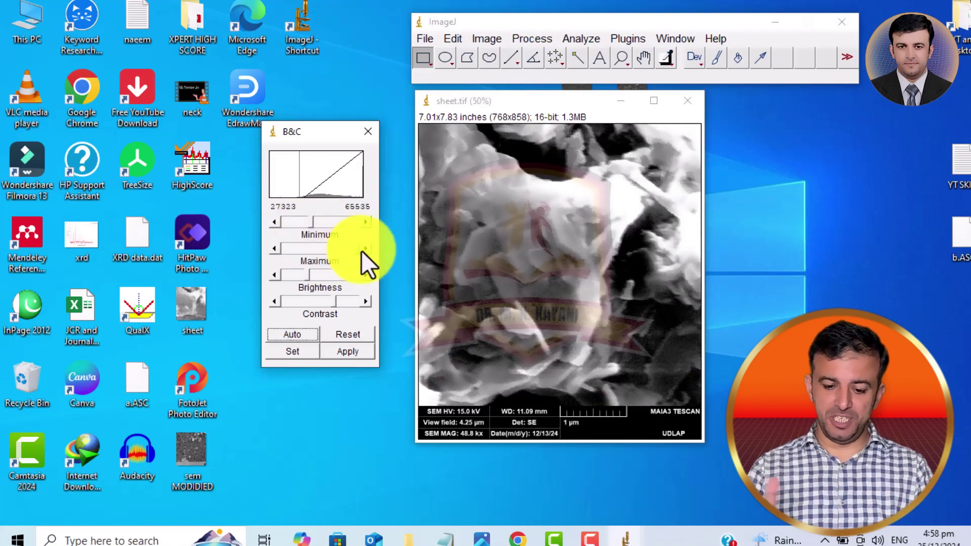
drag(306, 273, 333, 299)
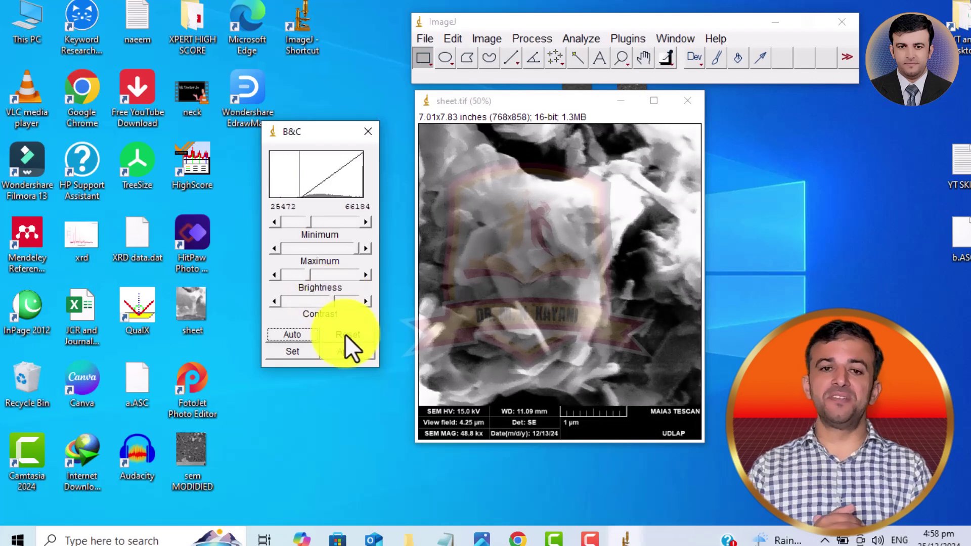
click(347, 351)
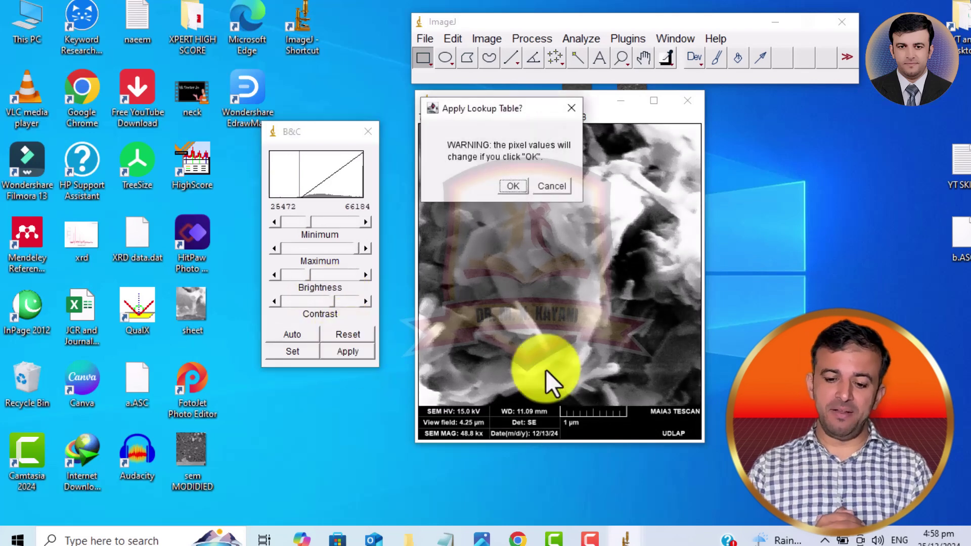
click(507, 187)
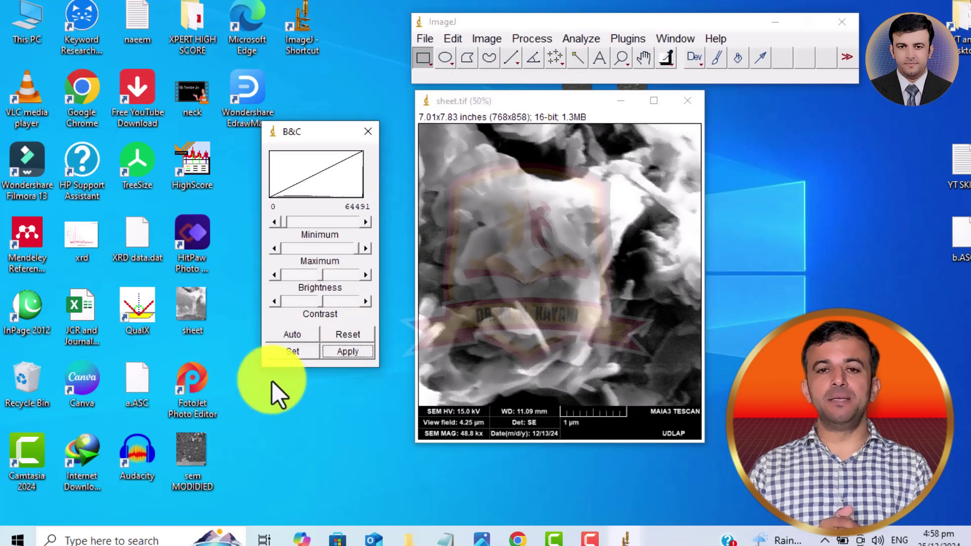
Step: Open the original sheet file in Windows Photo Viewer and place its narrowed window beside the adjusted image in ImageJ for comparison
click(188, 320)
double_click(187, 319)
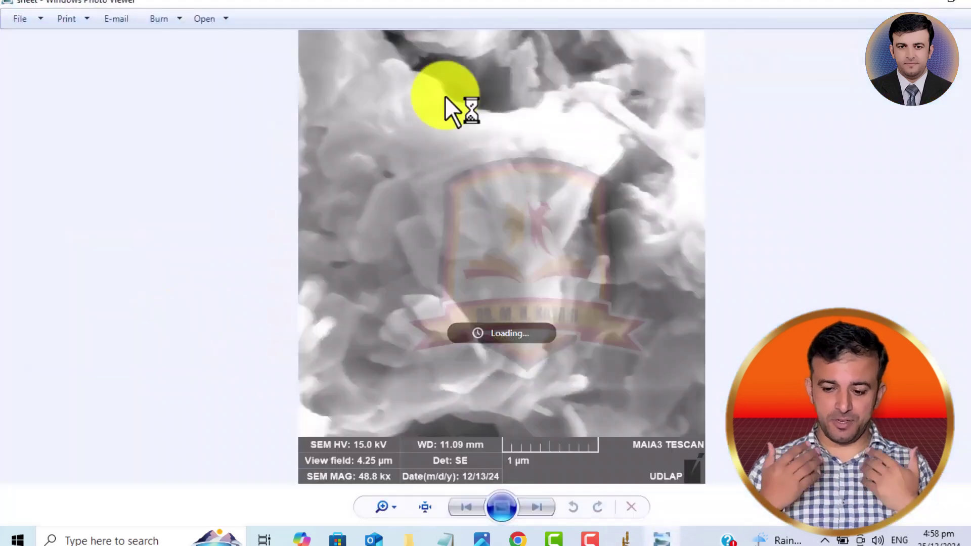
click(933, 7)
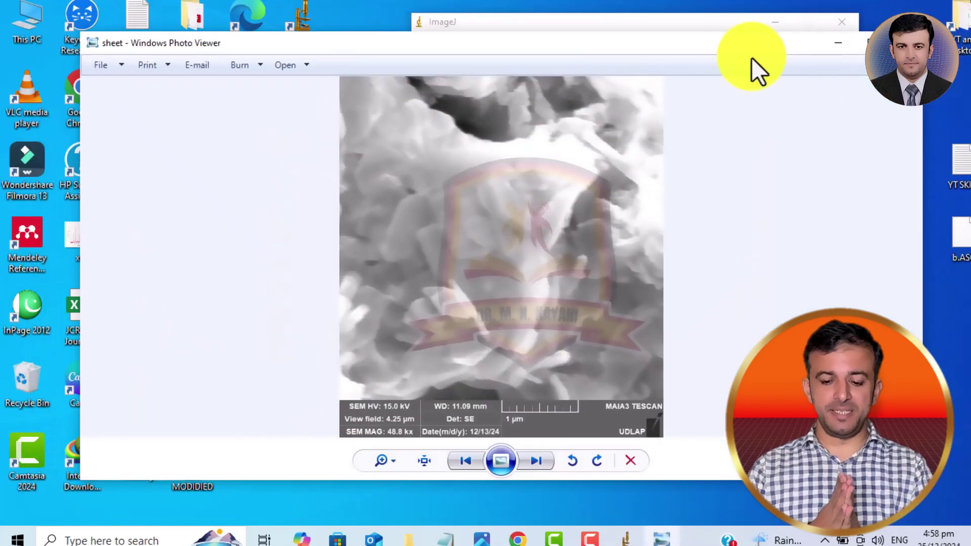
drag(732, 45, 505, 79)
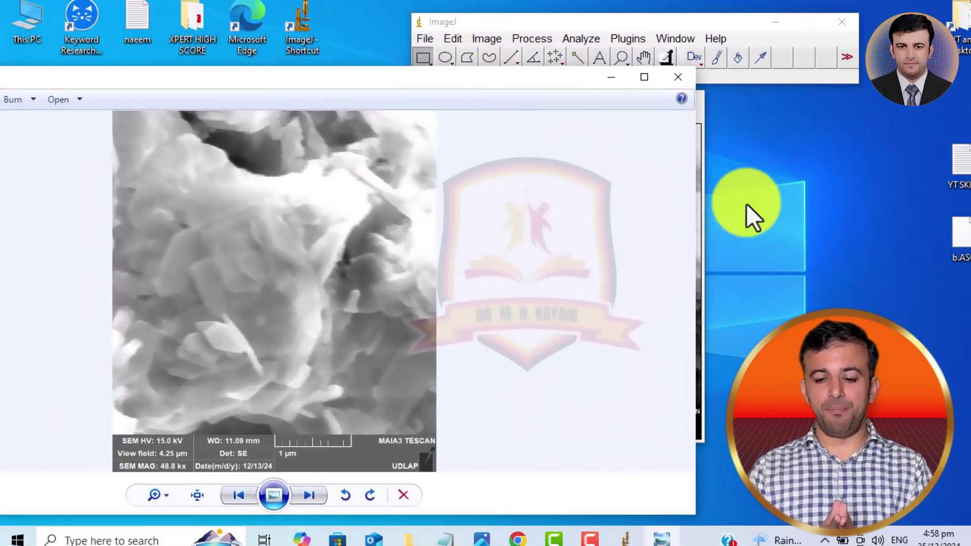
drag(698, 241, 404, 277)
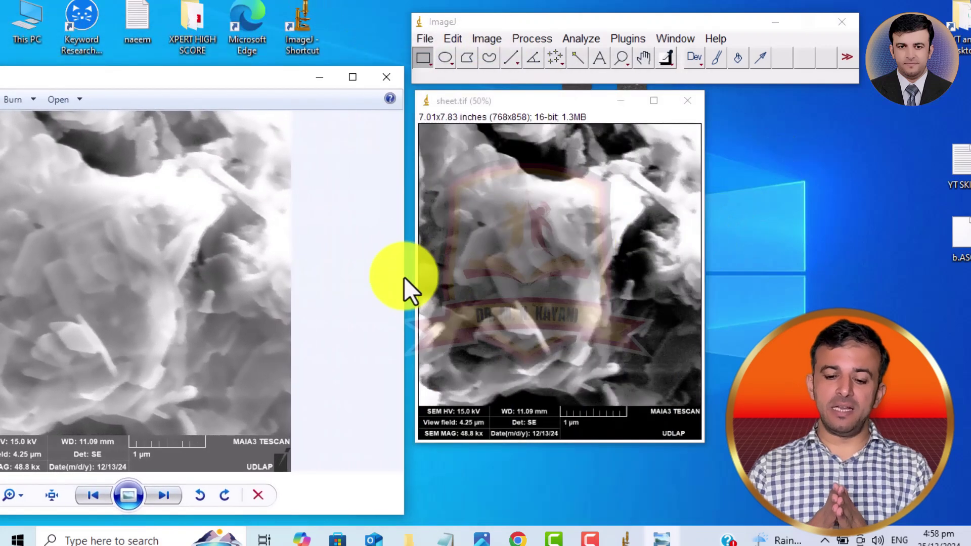
drag(254, 80, 272, 51)
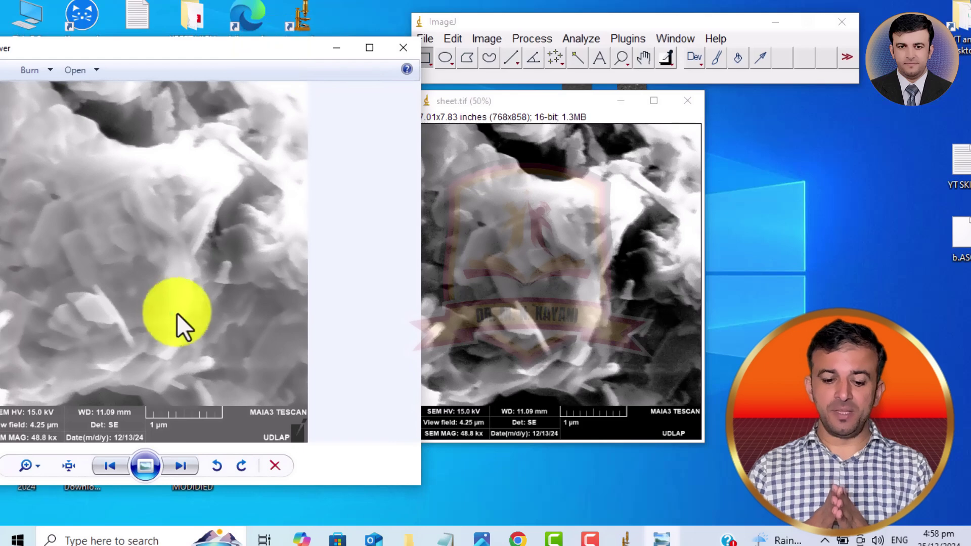